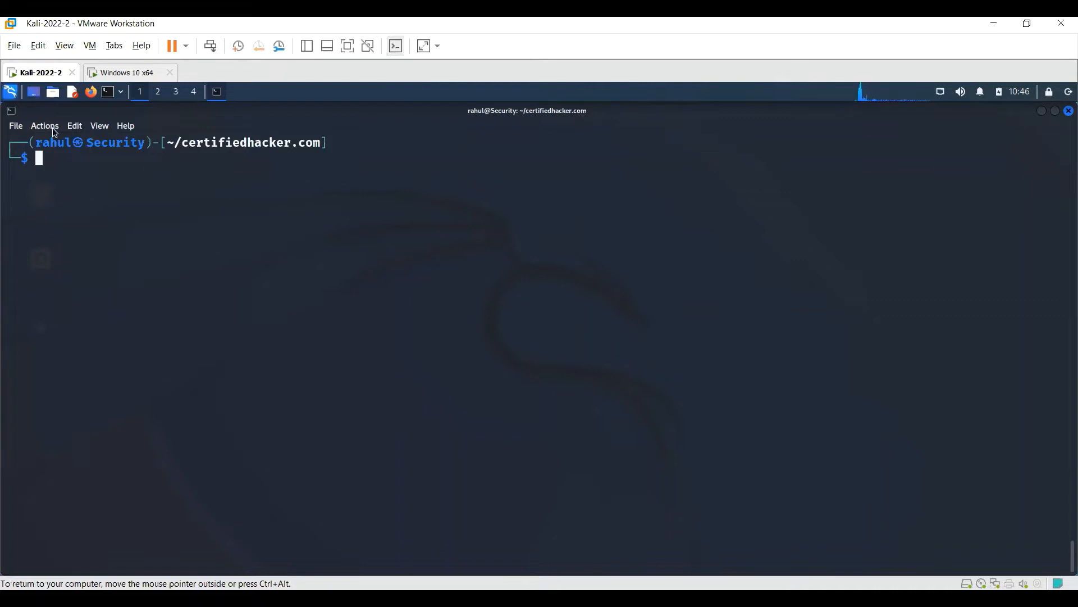
- Search the Kali applications for maltego to check whether it is installed
{"action": "left_click", "coordinate": [12, 99]}
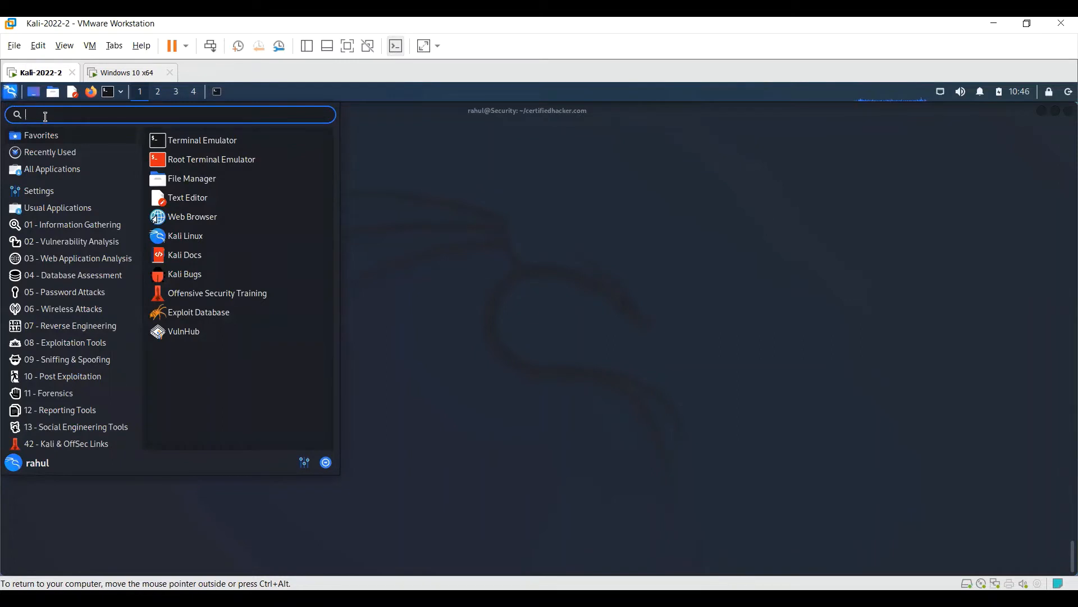
{"action": "type", "text": "mal"}
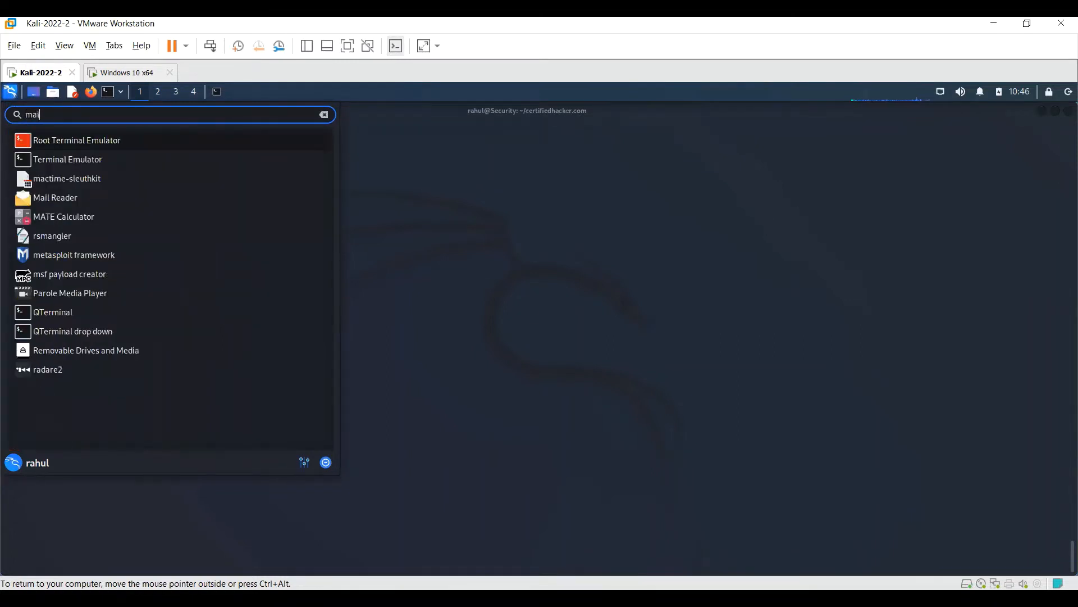
{"action": "type", "text": "tego"}
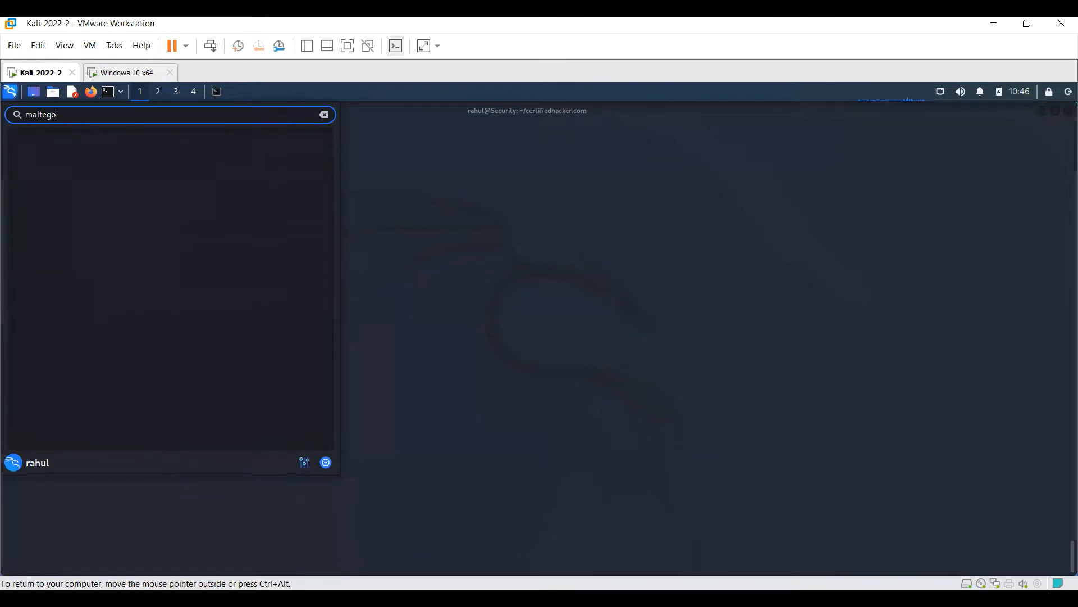
{"action": "key", "text": "BackSpace"}
{"action": "key", "text": "BackSpace"}
{"action": "key", "text": "BackSpace"}
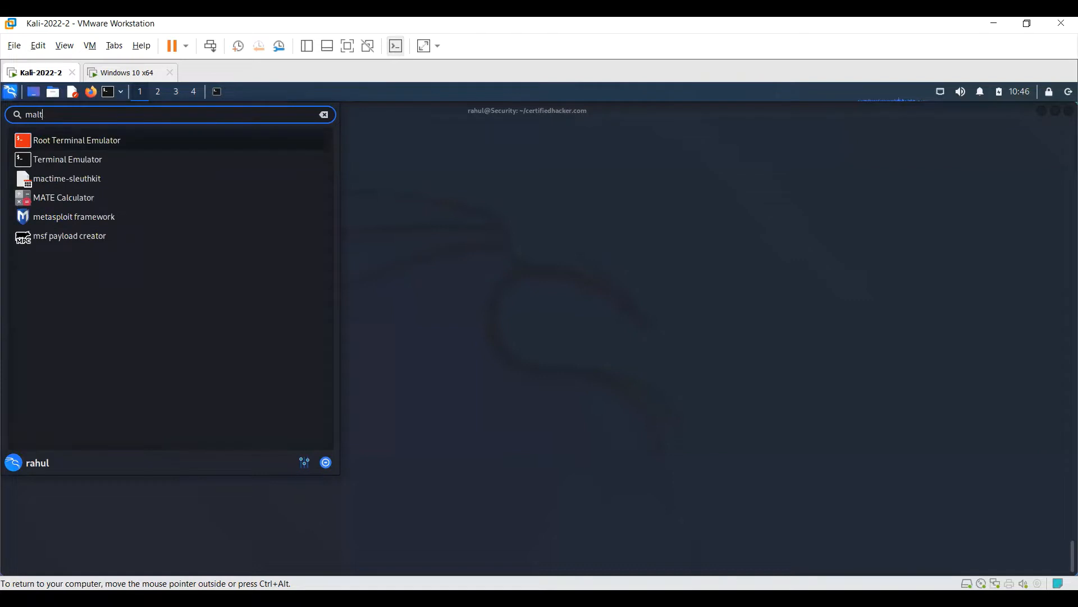
{"action": "key", "text": "BackSpace"}
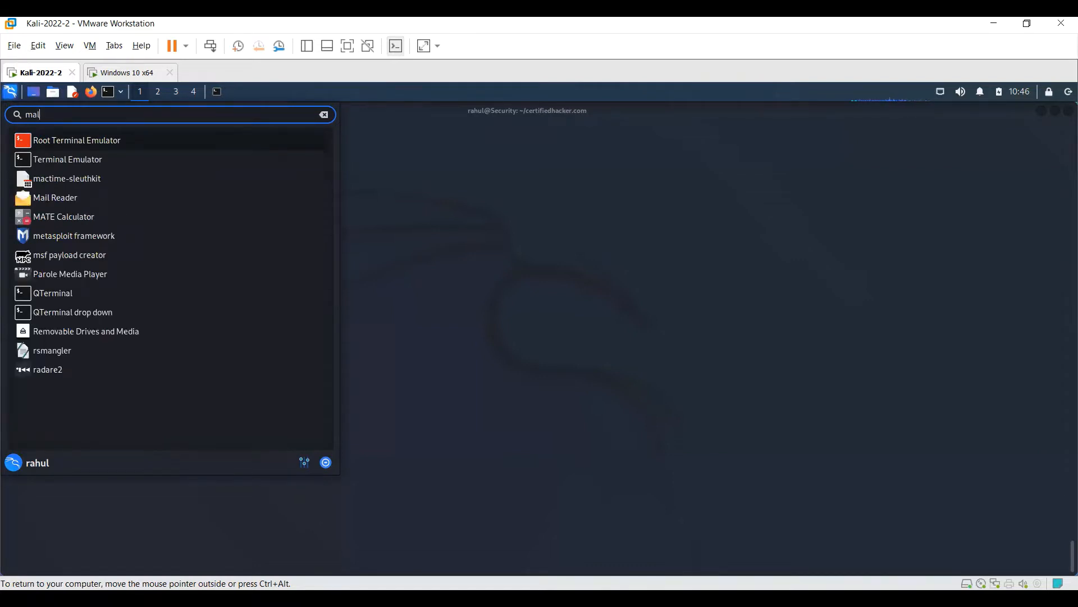
{"action": "key", "text": "BackSpace"}
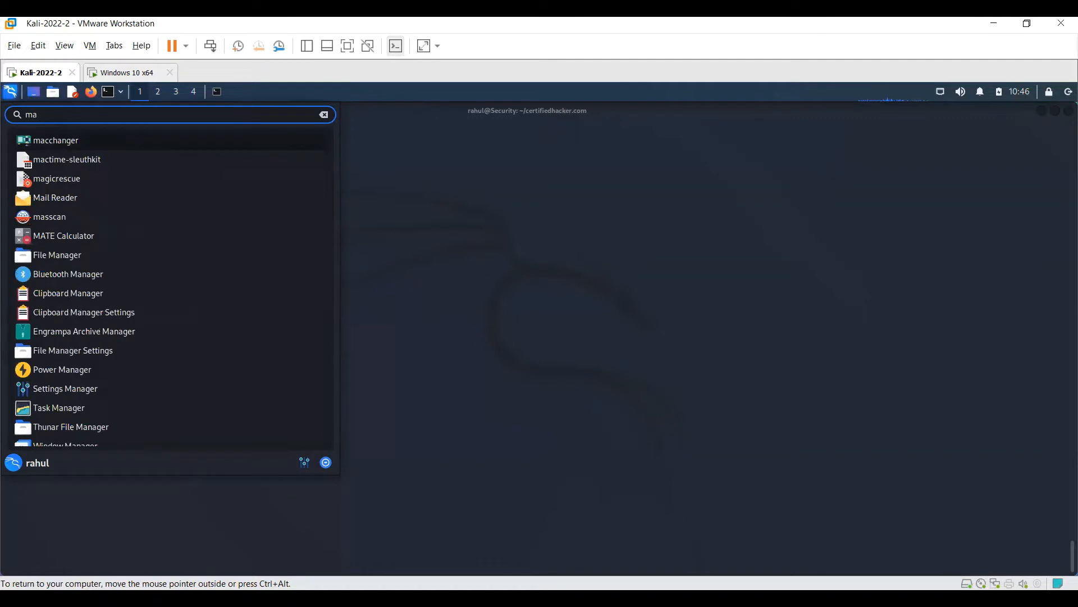
{"action": "left_click", "coordinate": [455, 279]}
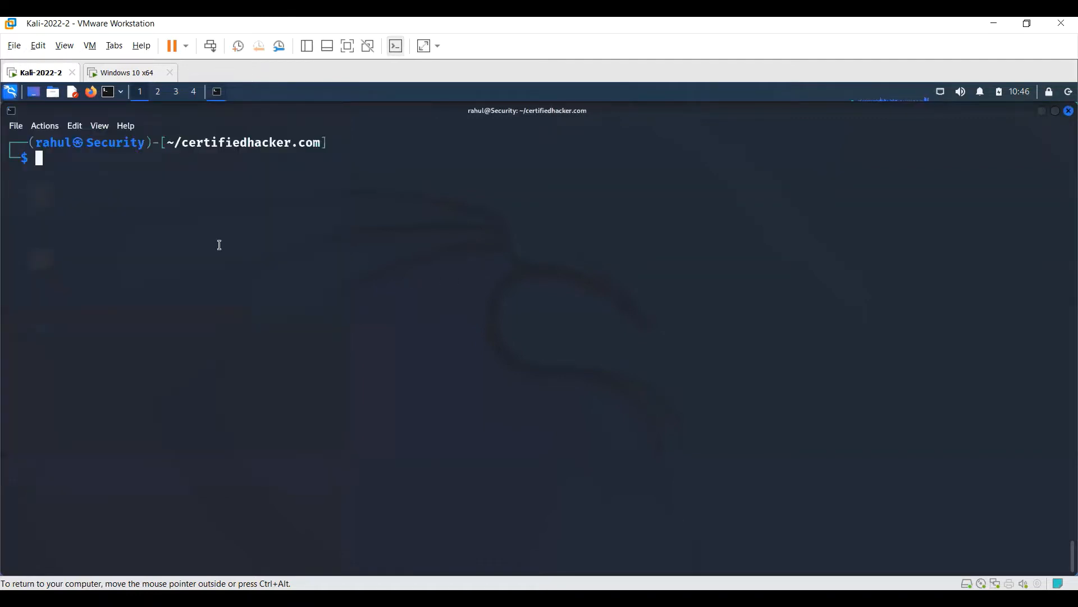
- Install Maltego from the terminal with the command sudo apt-get install maltego
{"action": "type", "text": "sudo apt-get install mal"}
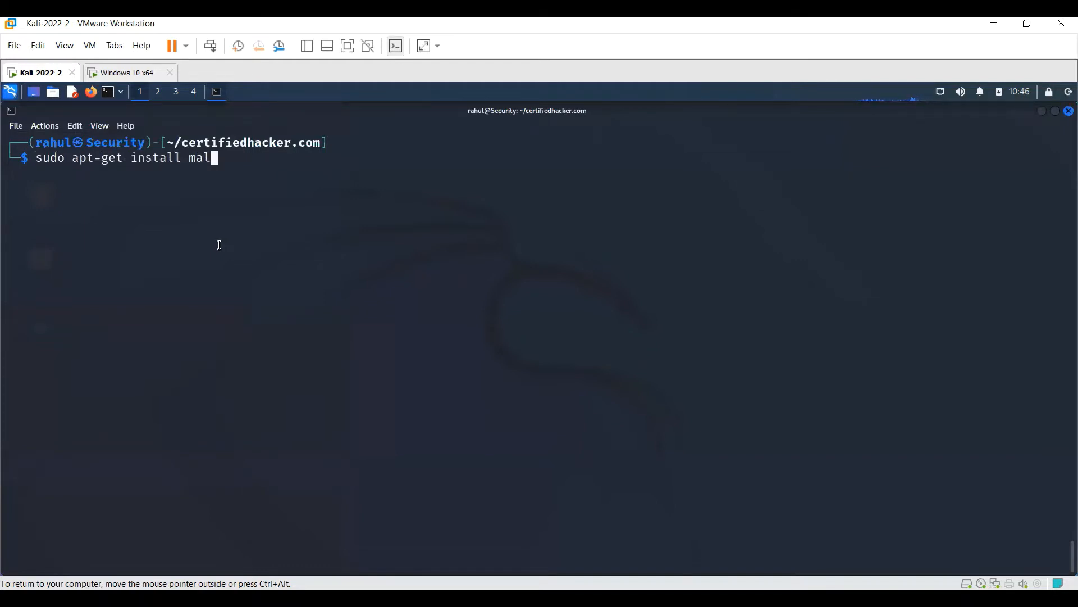
{"action": "type", "text": "tego"}
{"action": "key", "text": "Return"}
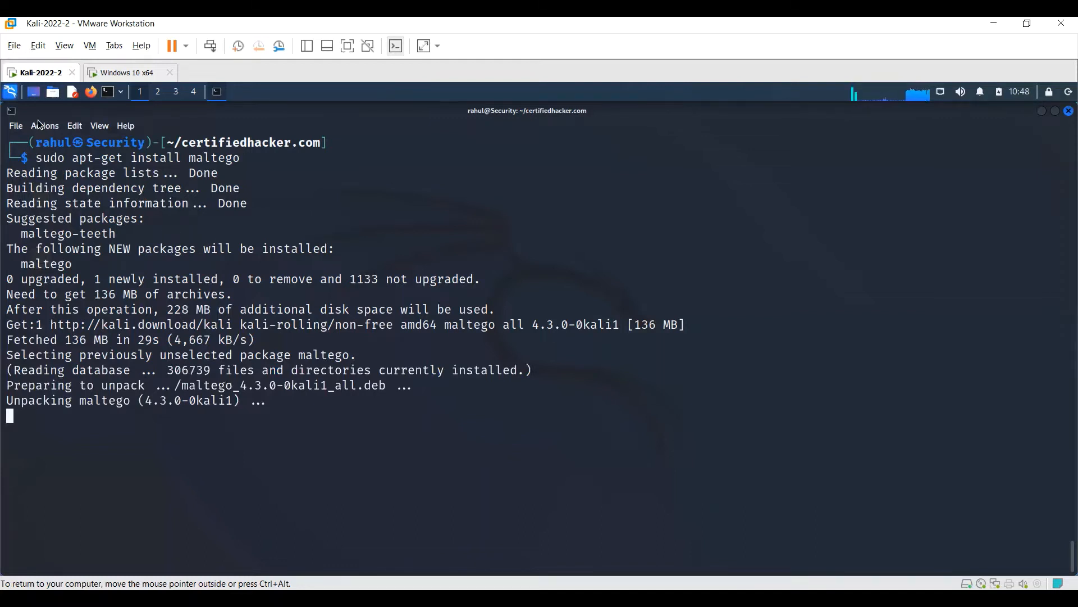
{"action": "left_click", "coordinate": [12, 93]}
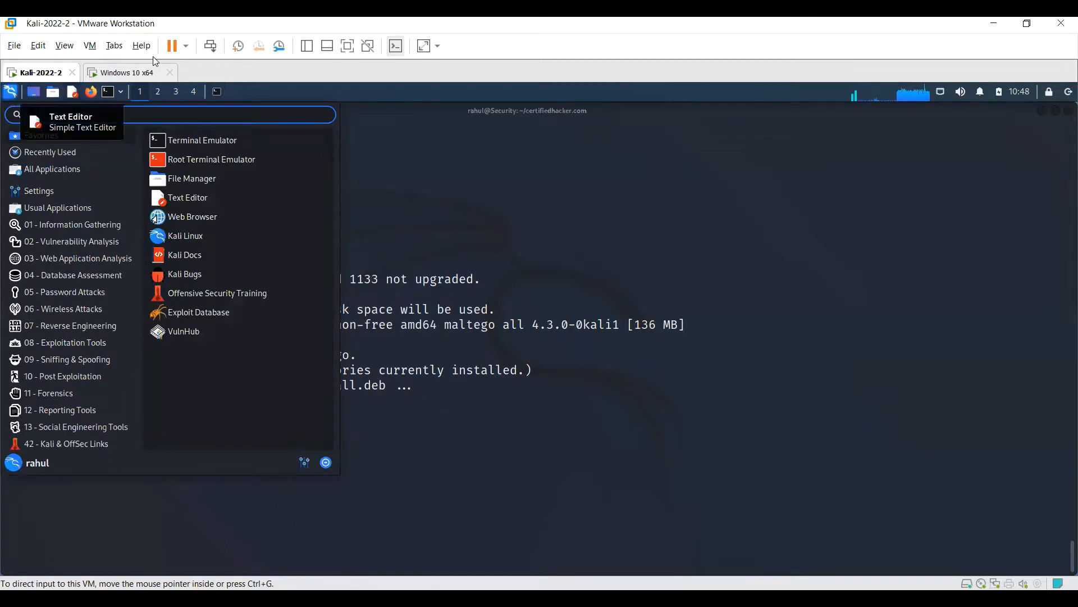
{"action": "left_click", "coordinate": [73, 220]}
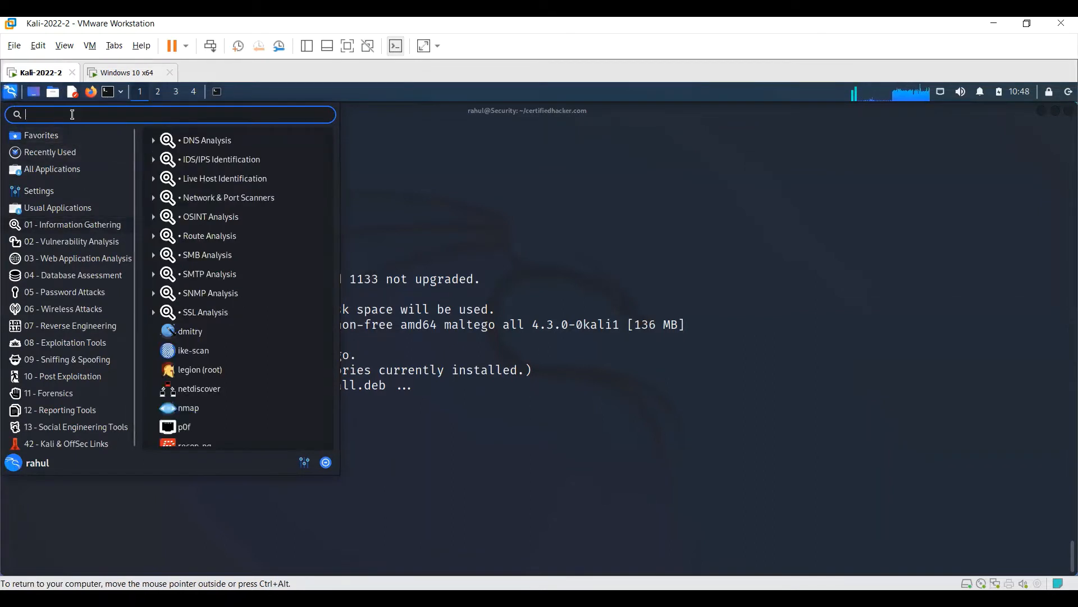
{"action": "left_click", "coordinate": [505, 487]}
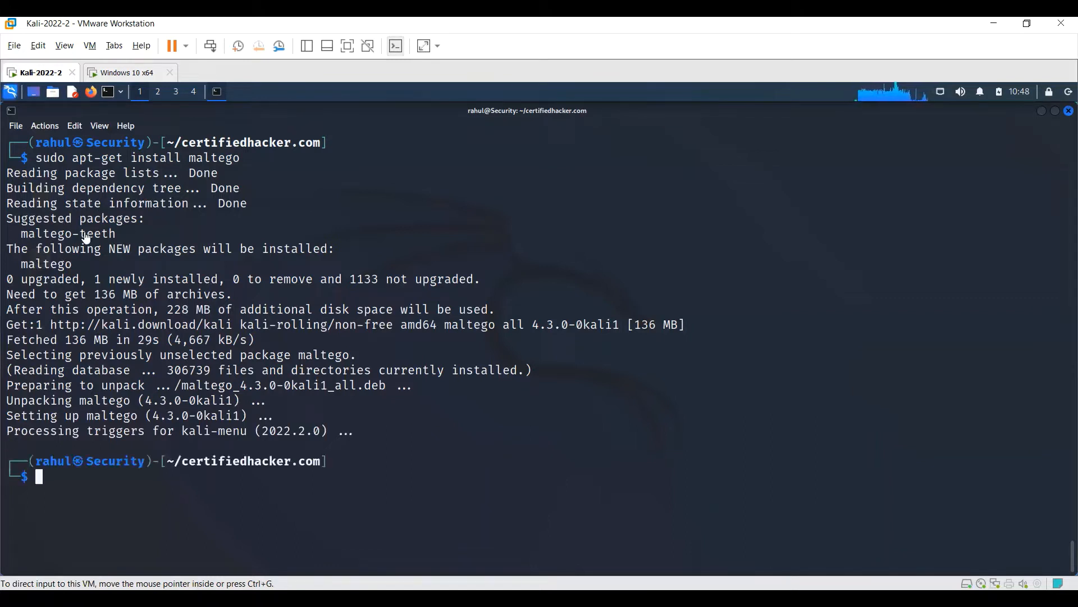
- Find maltego among the installed Kali applications and launch it
{"action": "left_click", "coordinate": [11, 93]}
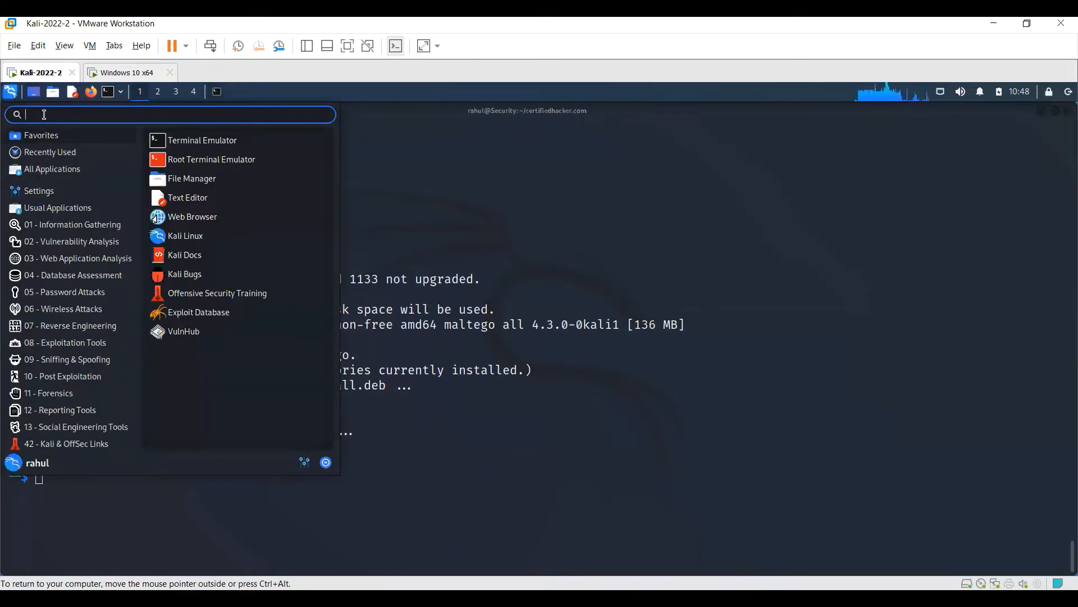
{"action": "type", "text": "malte"}
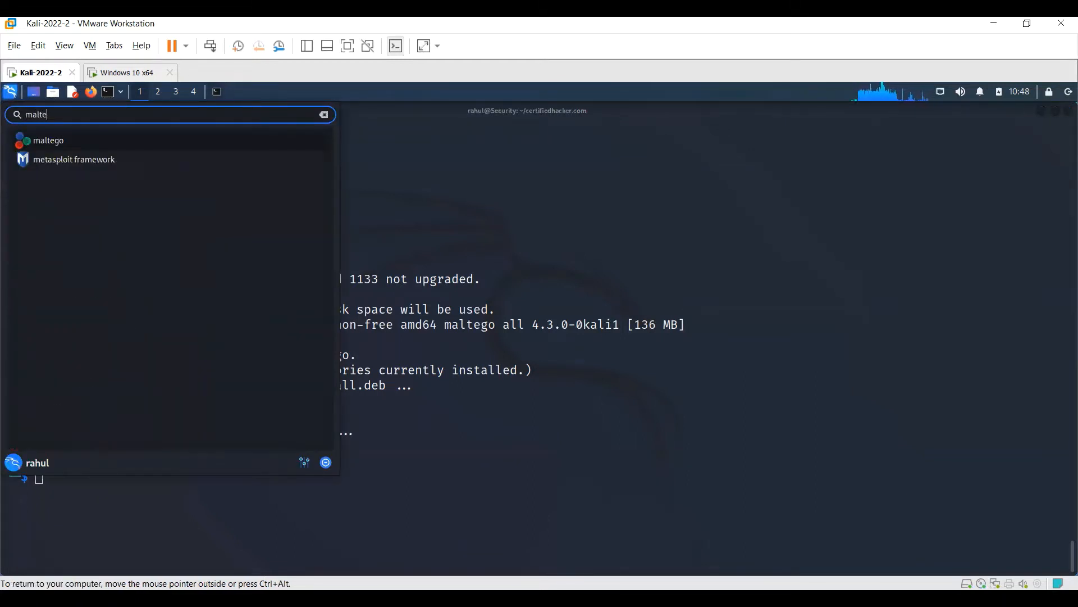
{"action": "left_click", "coordinate": [48, 143]}
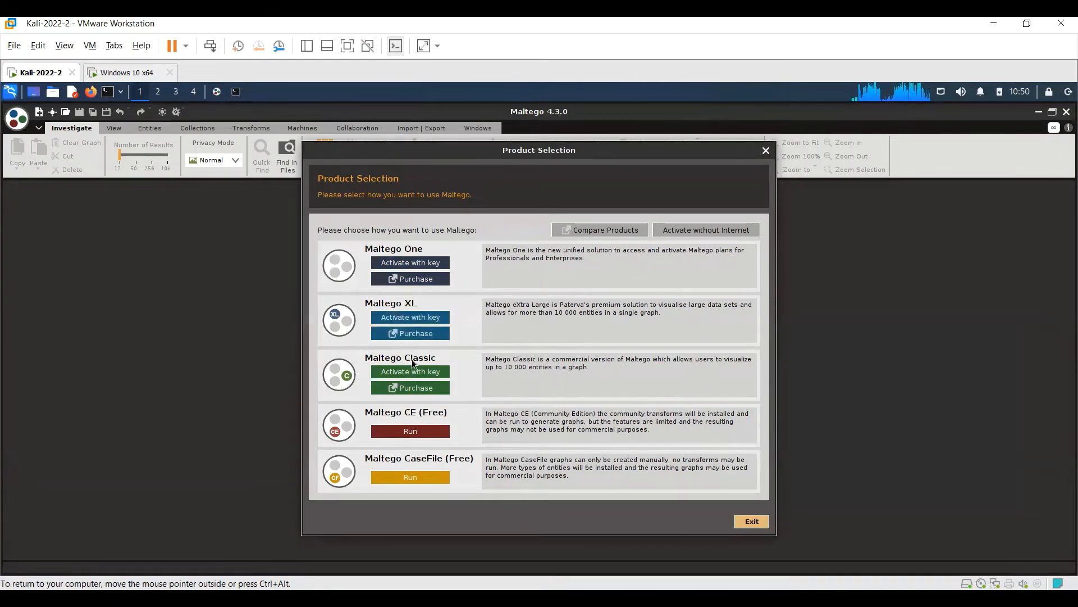
- Run the Maltego CE (Free) edition and accept its License Agreement
{"action": "left_click", "coordinate": [422, 433]}
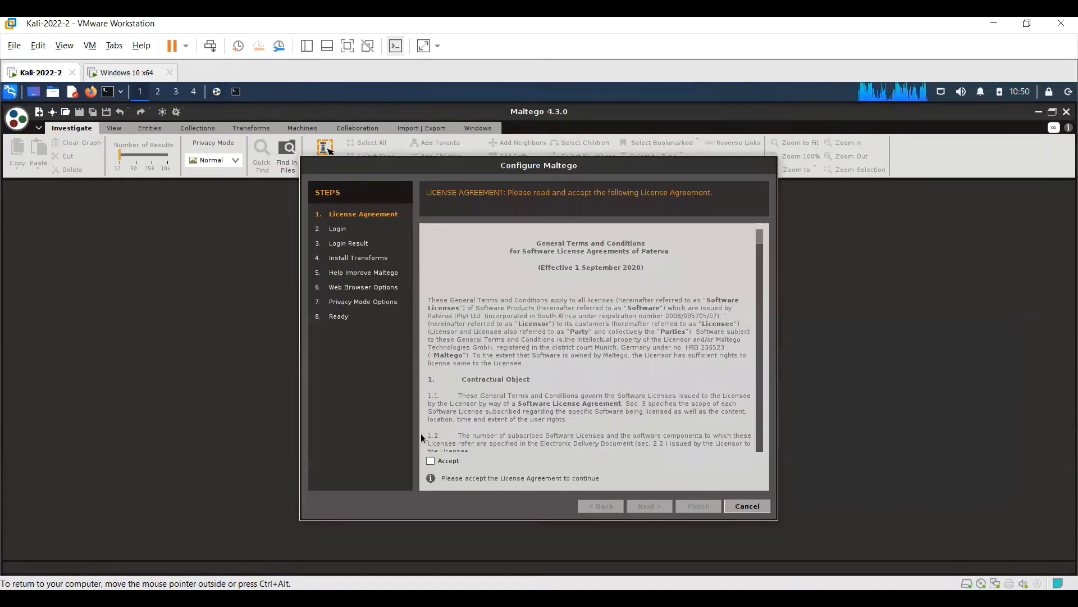
{"action": "left_click", "coordinate": [430, 461]}
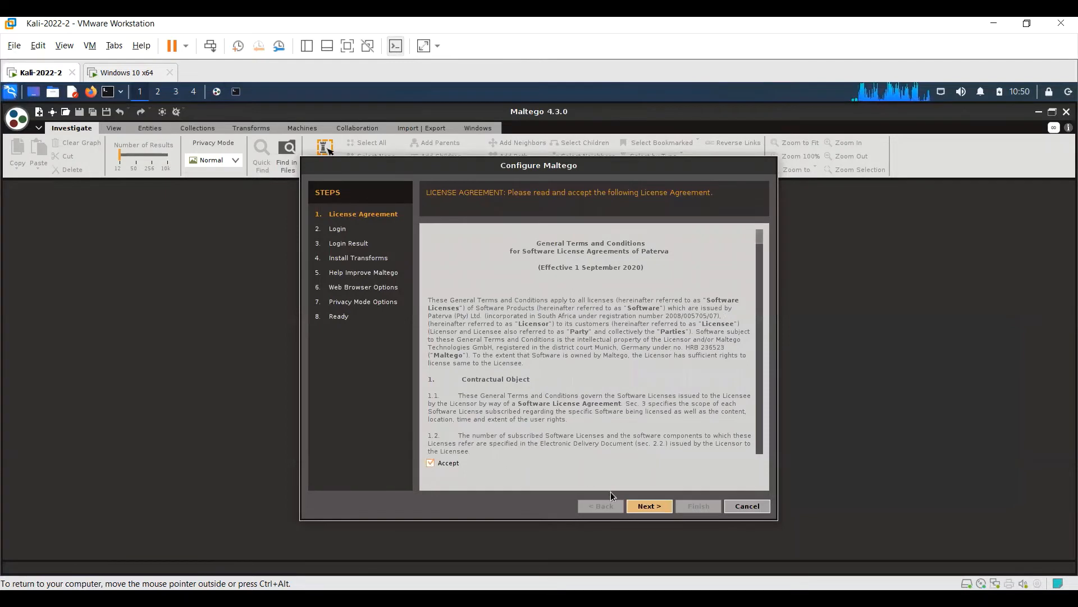
{"action": "left_click", "coordinate": [646, 507]}
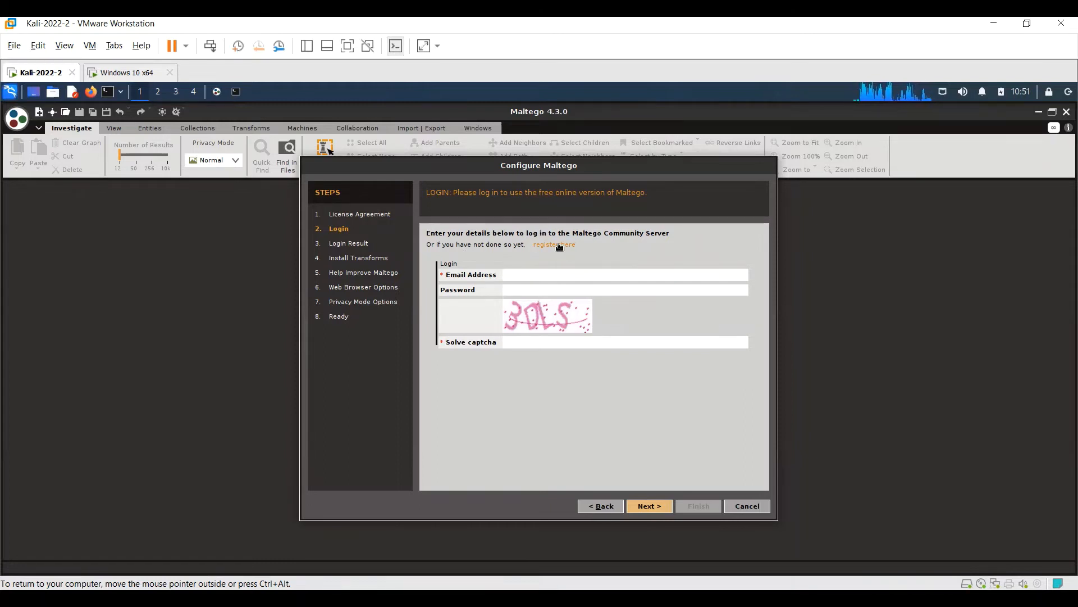
- Enter the account's email address in the Maltego Community Server login
{"action": "left_click", "coordinate": [535, 277]}
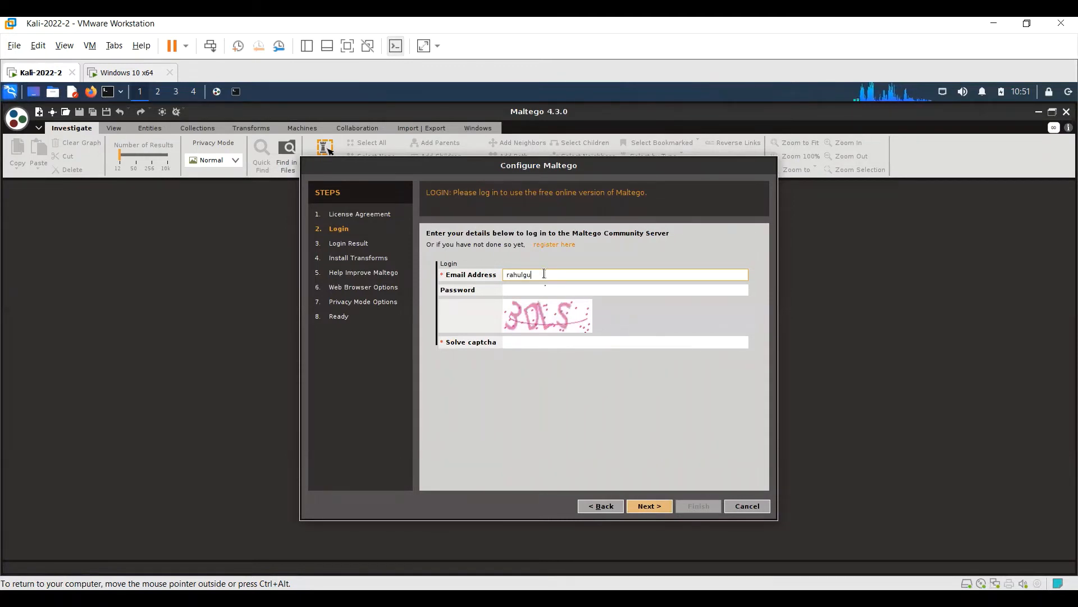
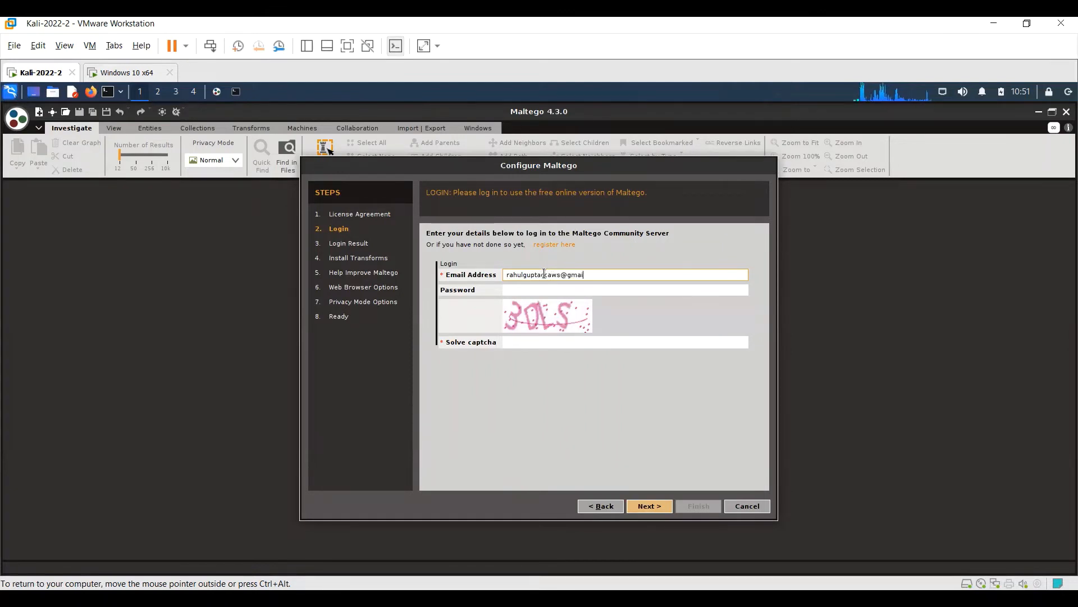
{"action": "key", "text": "Tab"}
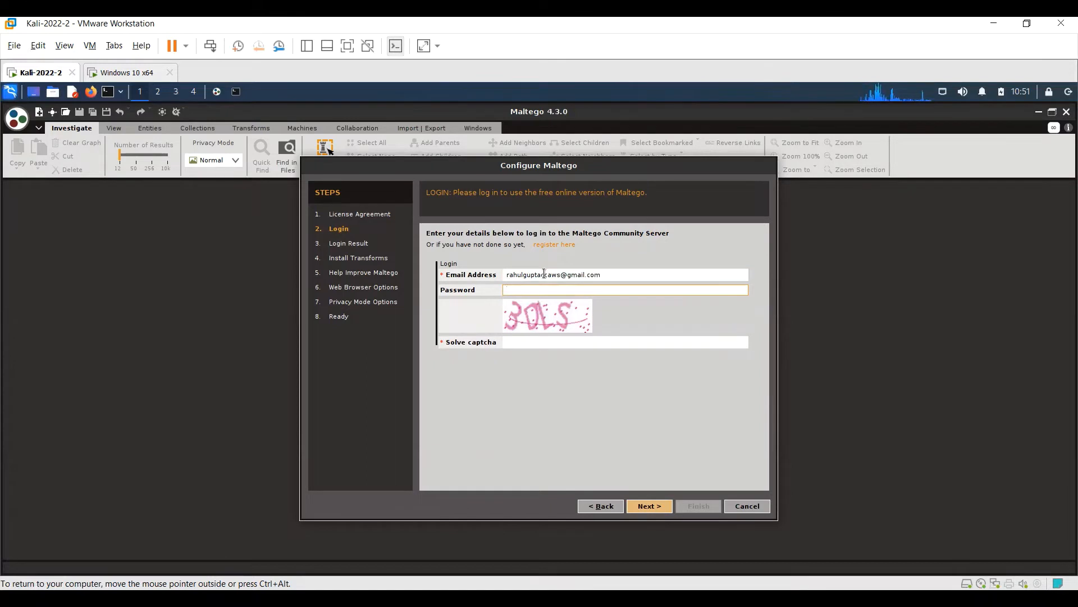
- Enter the account password, solve the captcha and submit the Maltego login
{"action": "type", "text": "***********"}
{"action": "left_click", "coordinate": [550, 341]}
{"action": "type", "text": "3D"}
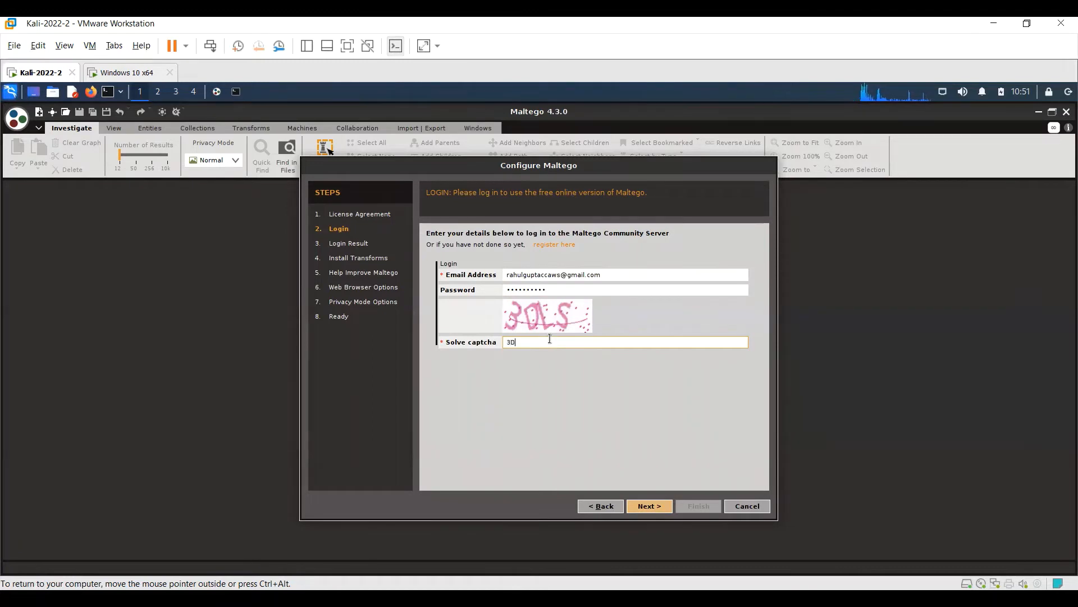
{"action": "type", "text": "LS"}
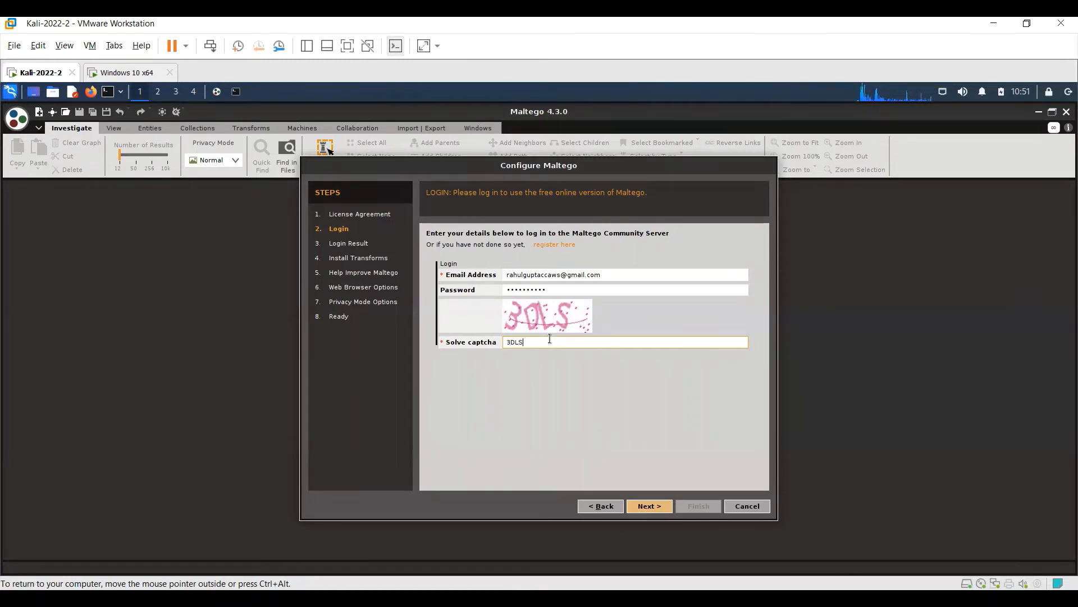
{"action": "left_click", "coordinate": [642, 504]}
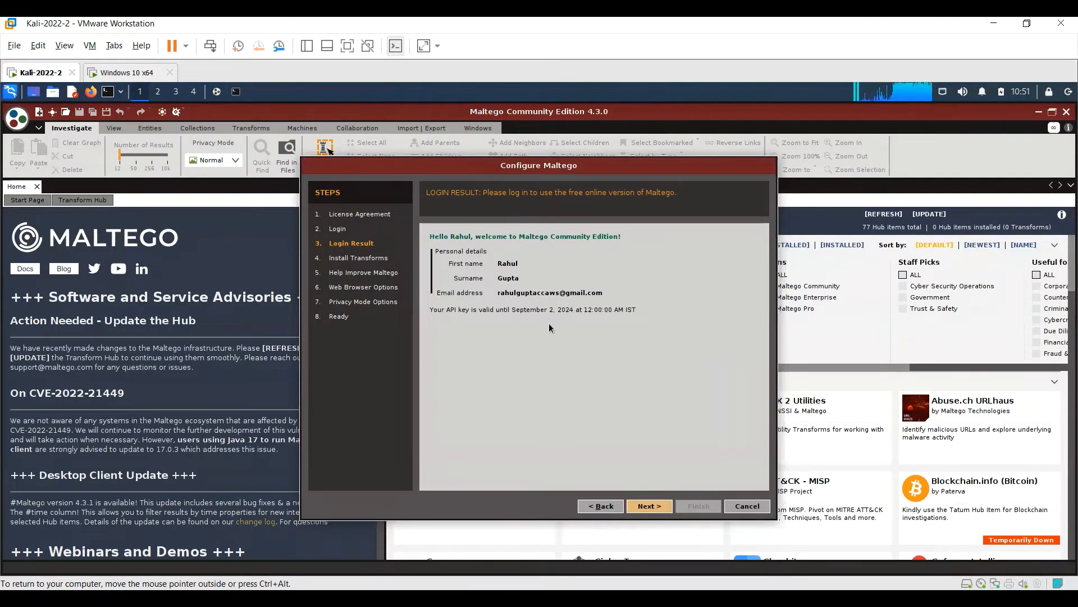
- Finish the Maltego configuration with error reports off, the default system browser, Normal privacy mode and the option to open a blank graph
{"action": "key", "text": "Return"}
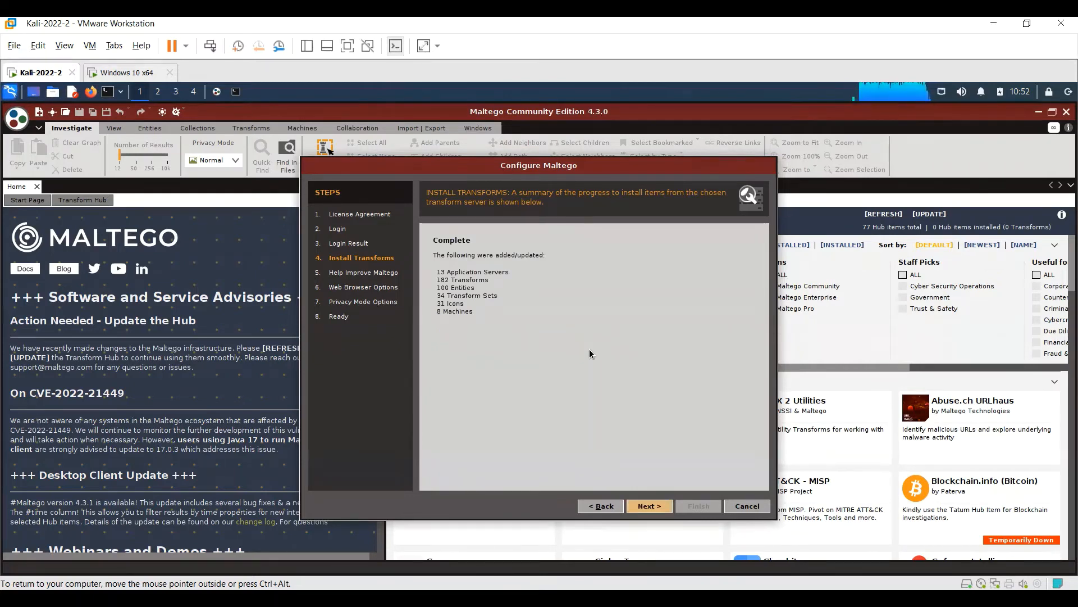
{"action": "left_click", "coordinate": [655, 508]}
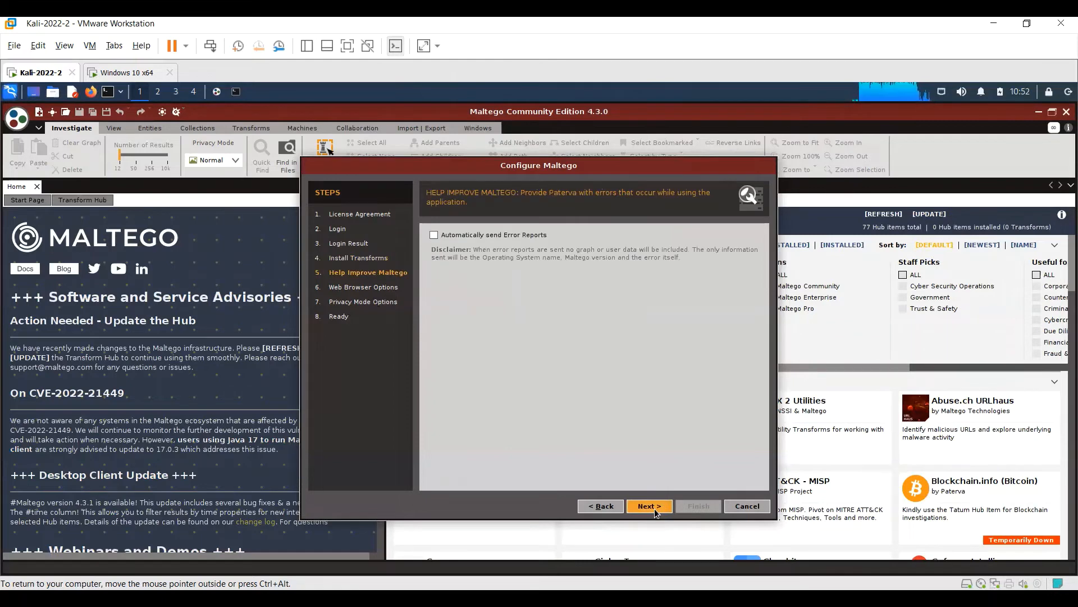
{"action": "left_click", "coordinate": [654, 508]}
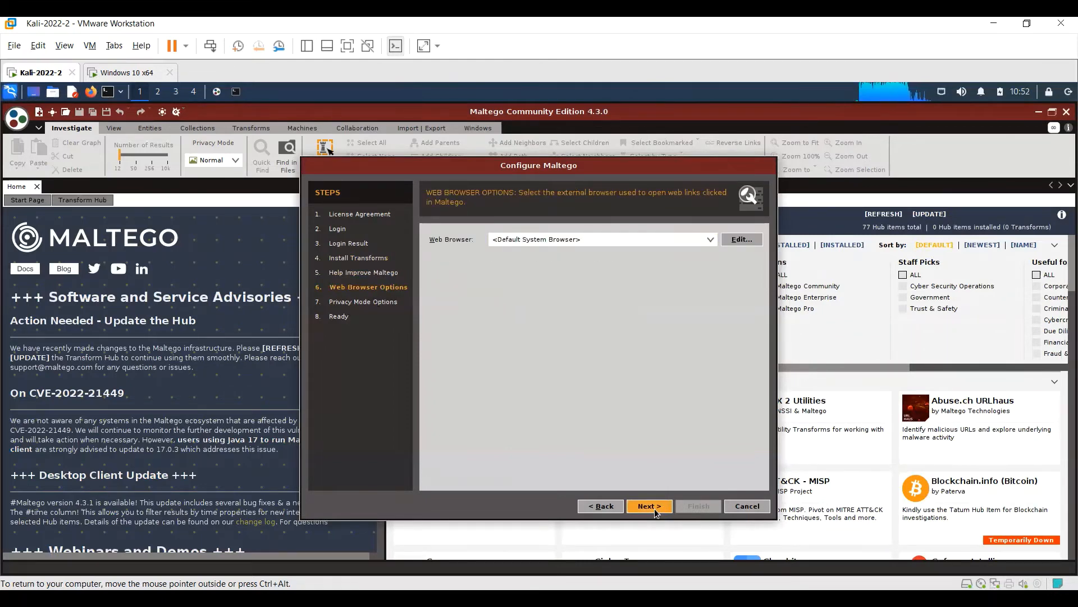
{"action": "left_click", "coordinate": [655, 508]}
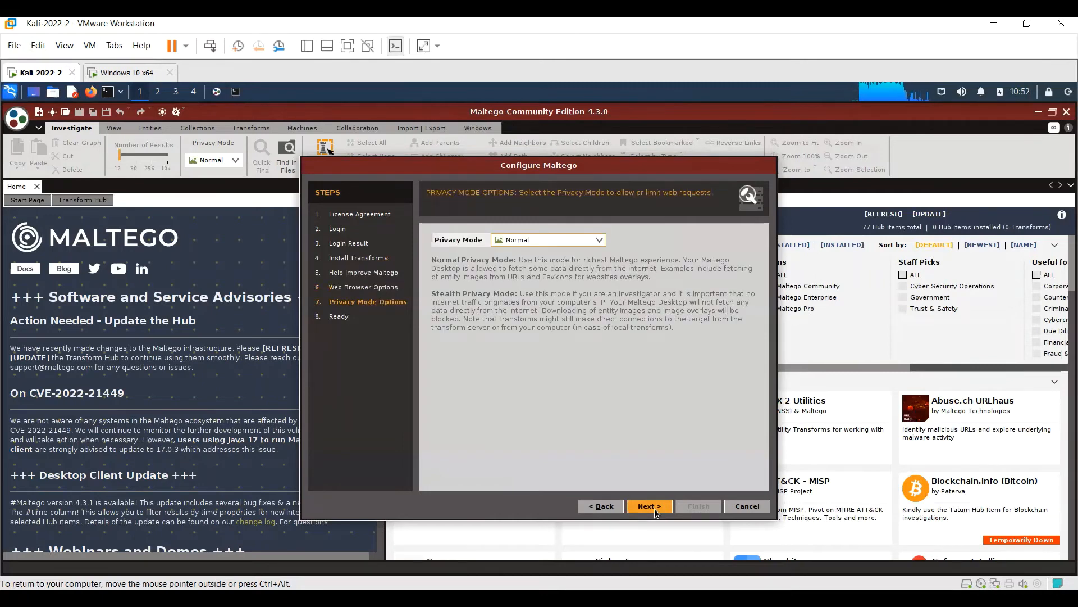
{"action": "left_click", "coordinate": [655, 508]}
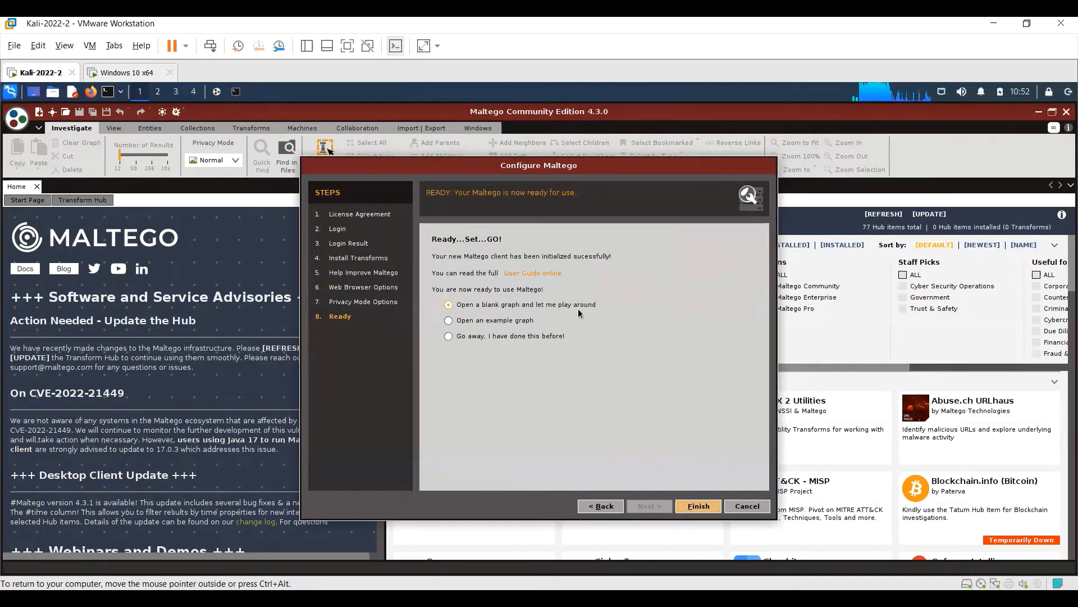
{"action": "left_click", "coordinate": [698, 506]}
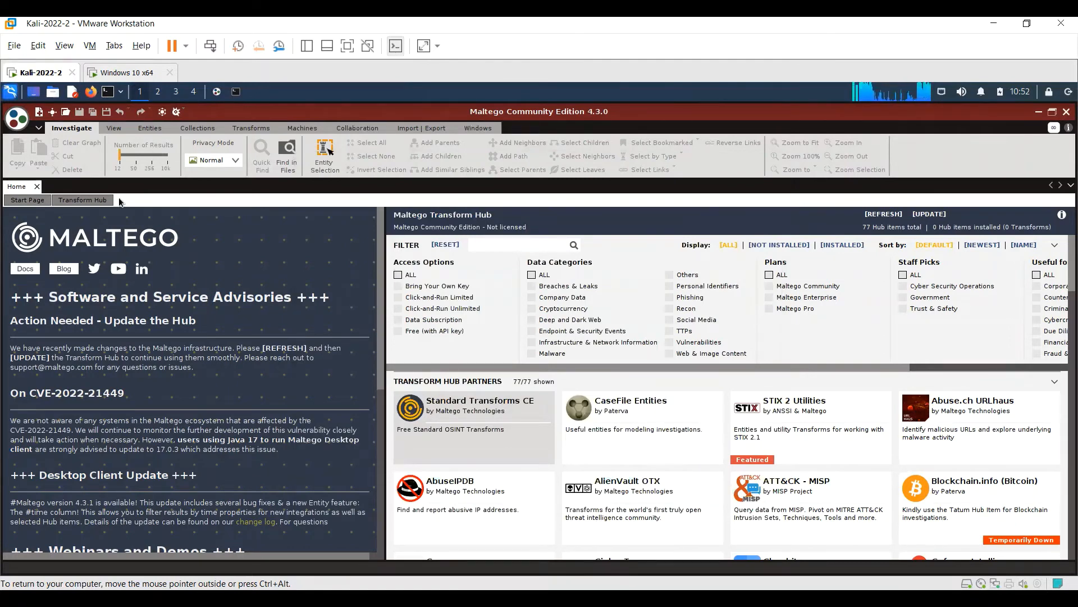
- Create a new graph and add a Website entity from the Infrastructure group of the entity palette to it
{"action": "left_click", "coordinate": [39, 113]}
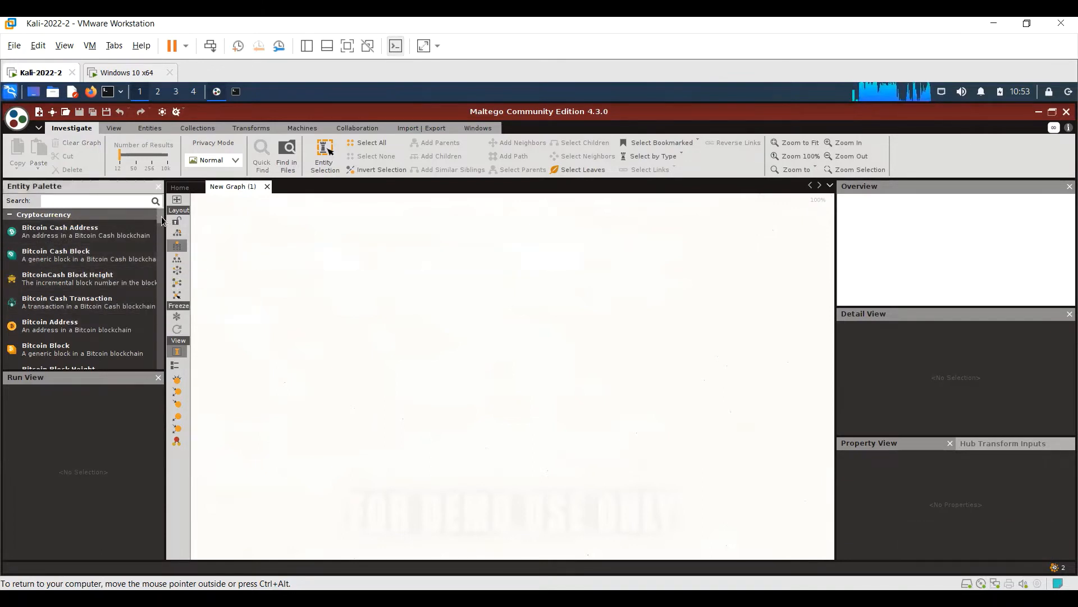
{"action": "scroll", "coordinate": [163, 226], "scroll_direction": "down", "scroll_amount": 3}
{"action": "scroll", "coordinate": [164, 226], "scroll_direction": "down", "scroll_amount": 2}
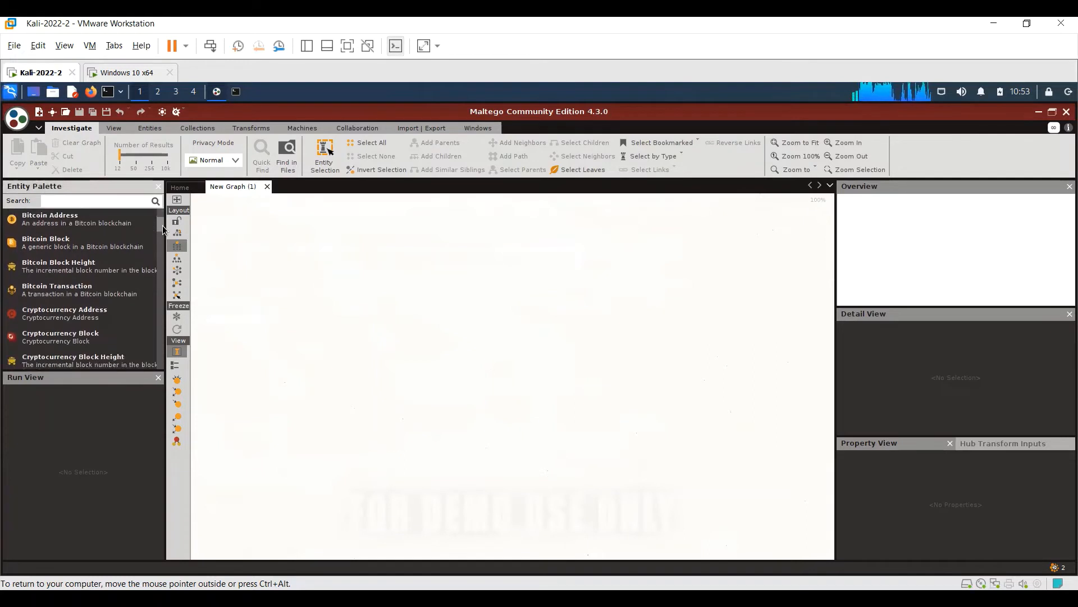
{"action": "scroll", "coordinate": [163, 236], "scroll_direction": "down", "scroll_amount": 10}
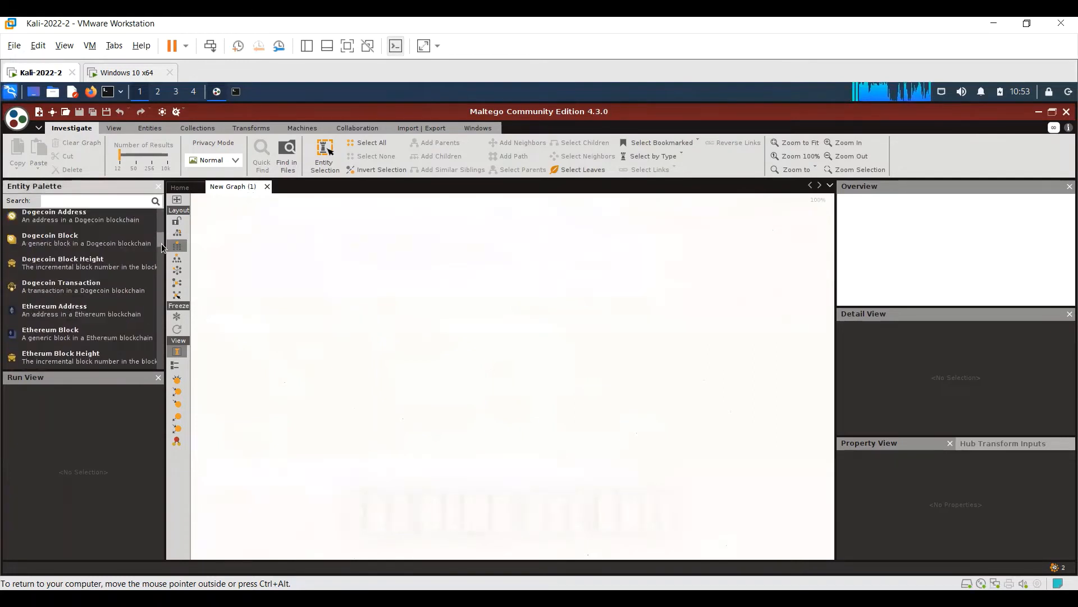
{"action": "scroll", "coordinate": [162, 254], "scroll_direction": "down", "scroll_amount": 10}
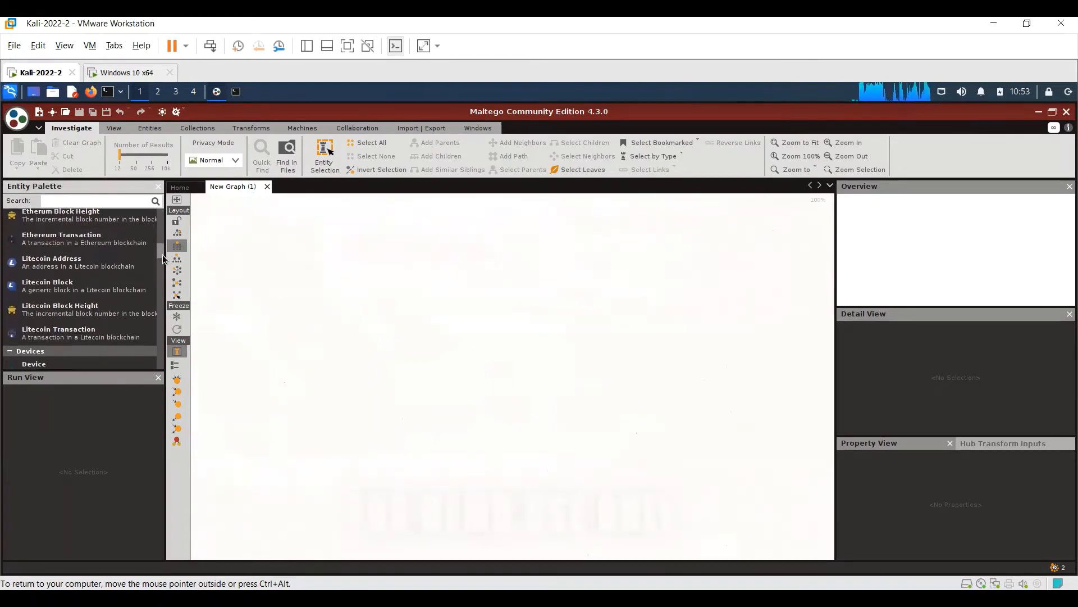
{"action": "scroll", "coordinate": [163, 264], "scroll_direction": "down", "scroll_amount": 2}
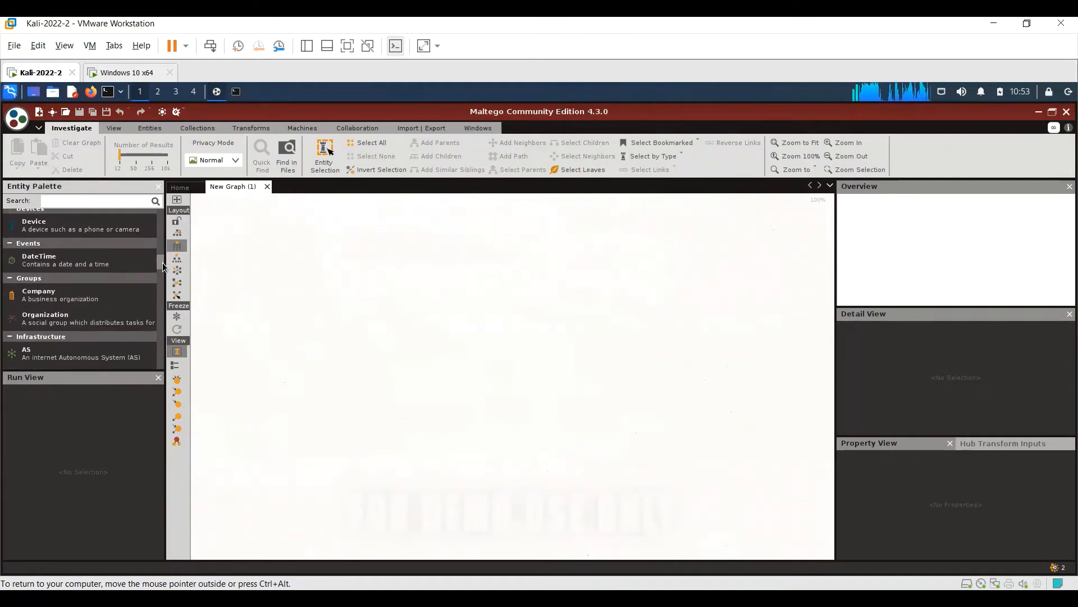
{"action": "left_click_drag", "start_coordinate": [163, 262], "coordinate": [163, 271]}
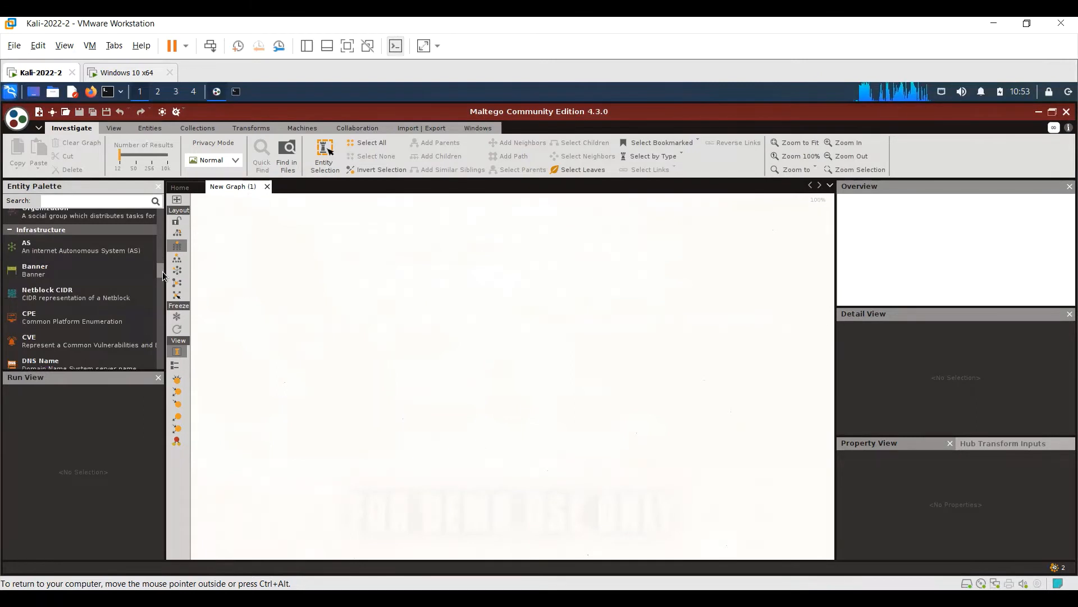
{"action": "left_click_drag", "start_coordinate": [163, 271], "coordinate": [162, 297]}
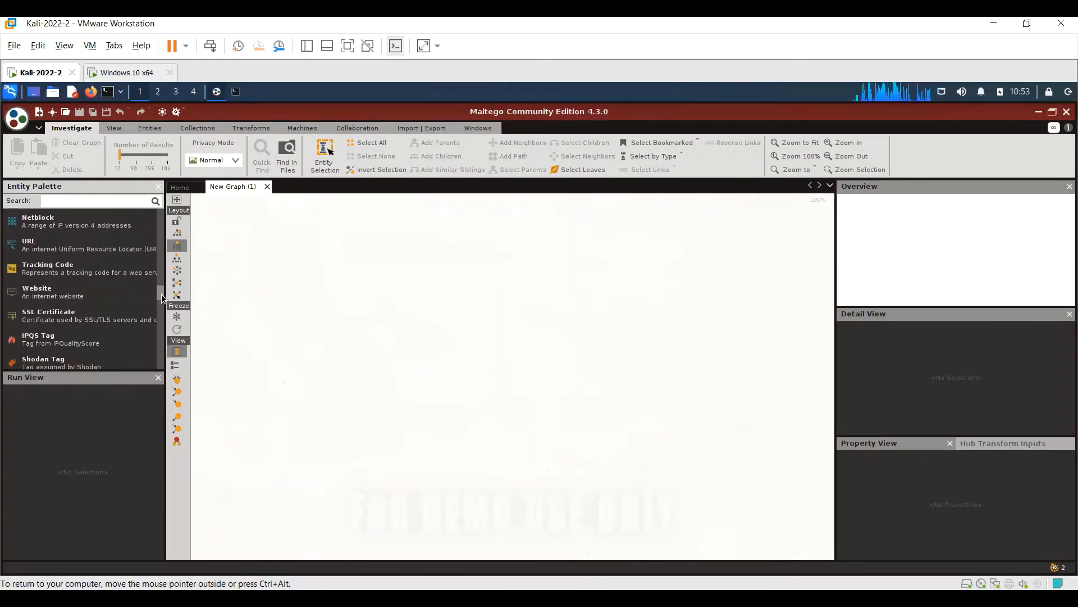
{"action": "left_click_drag", "start_coordinate": [46, 297], "coordinate": [495, 244]}
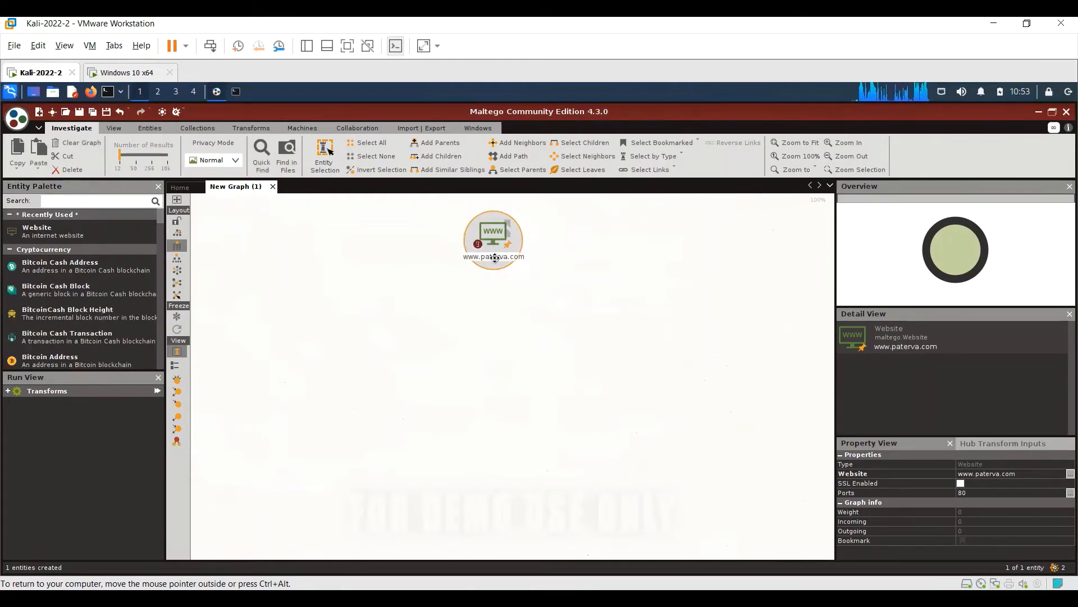
- Set the Website entity's address to certifiedhacker.com
{"action": "double_click", "coordinate": [498, 255]}
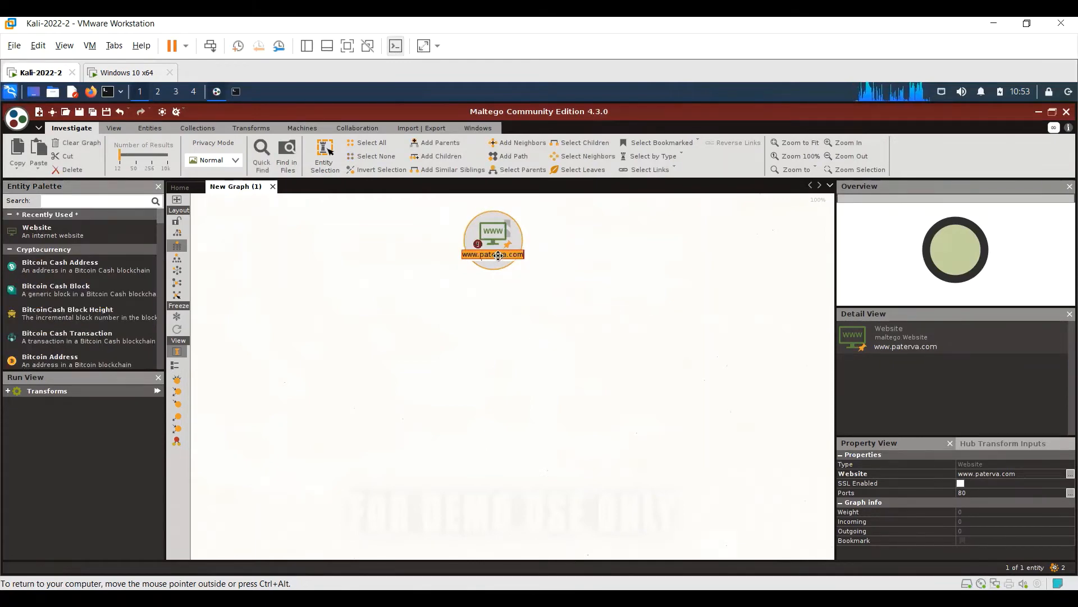
{"action": "type", "text": "cert"}
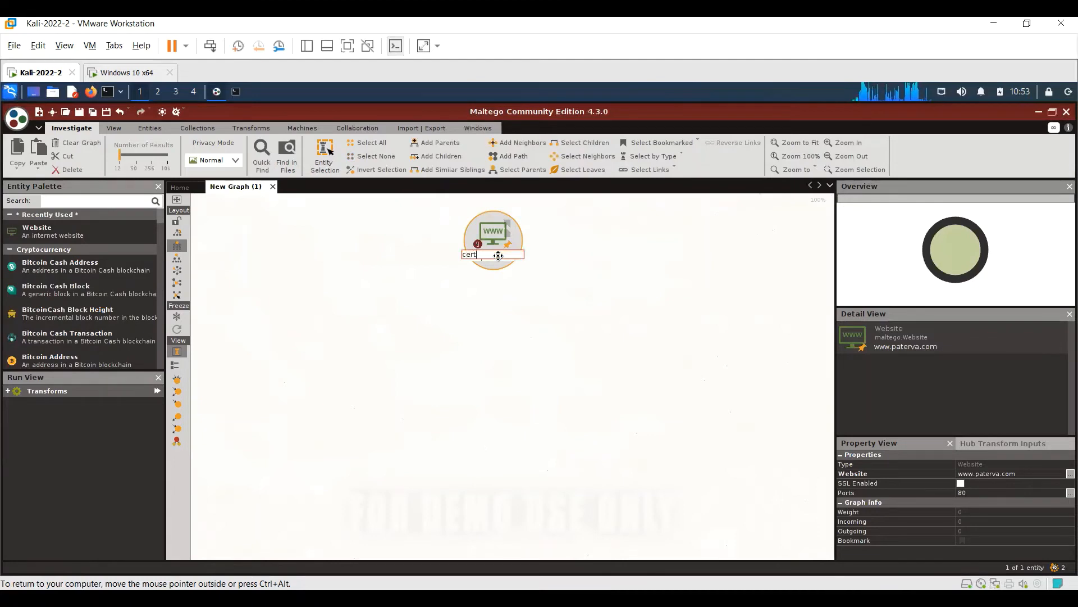
{"action": "type", "text": "ifiedhacker.com"}
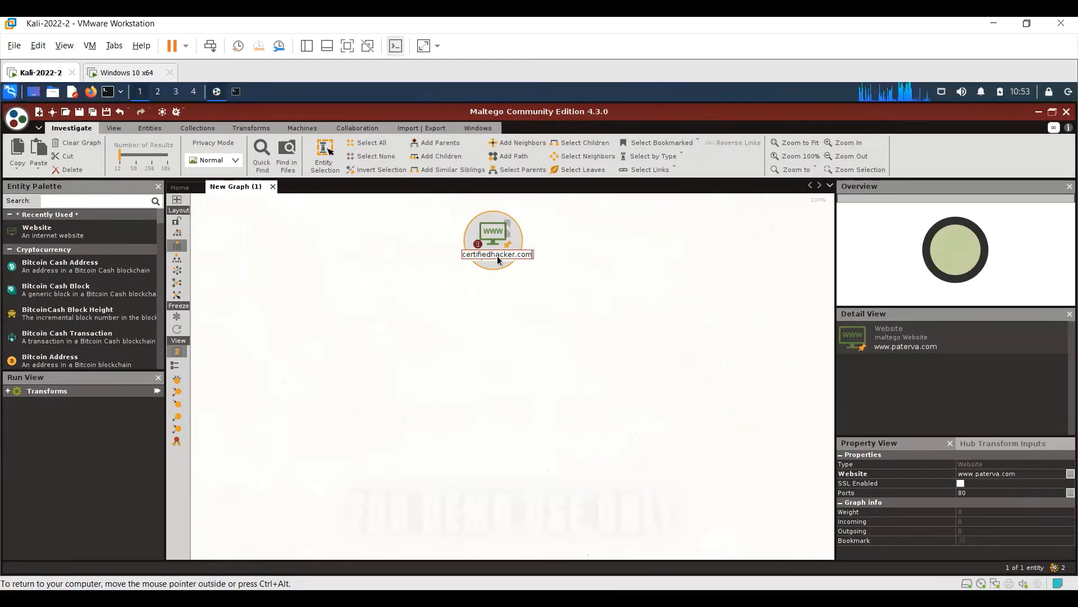
{"action": "key", "text": "Return"}
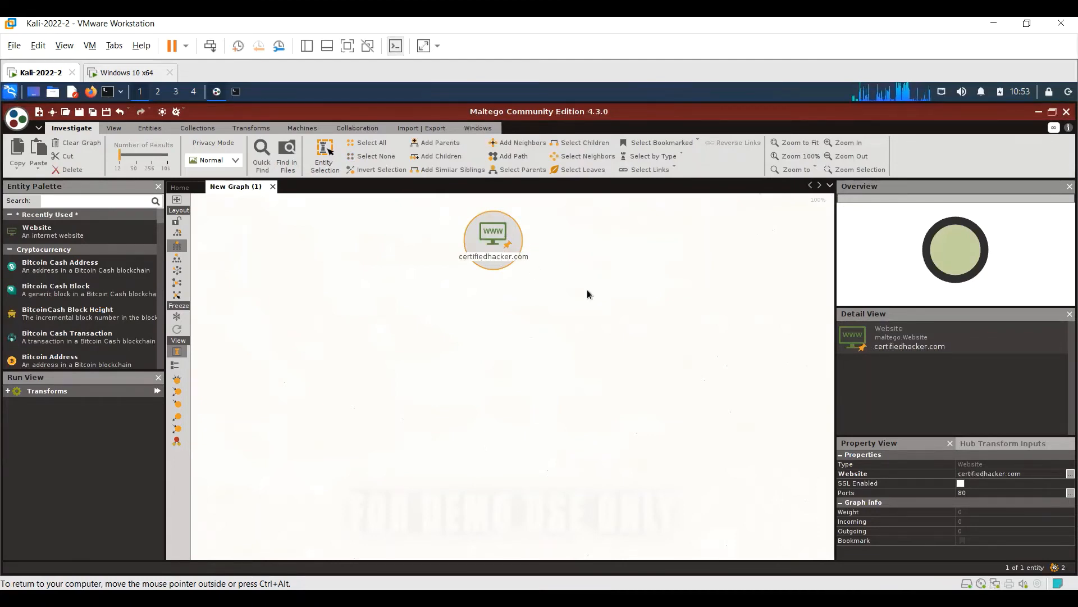
- Run the To IP Address [DNS] transform on the certifiedhacker.com website entity
{"action": "right_click", "coordinate": [491, 245]}
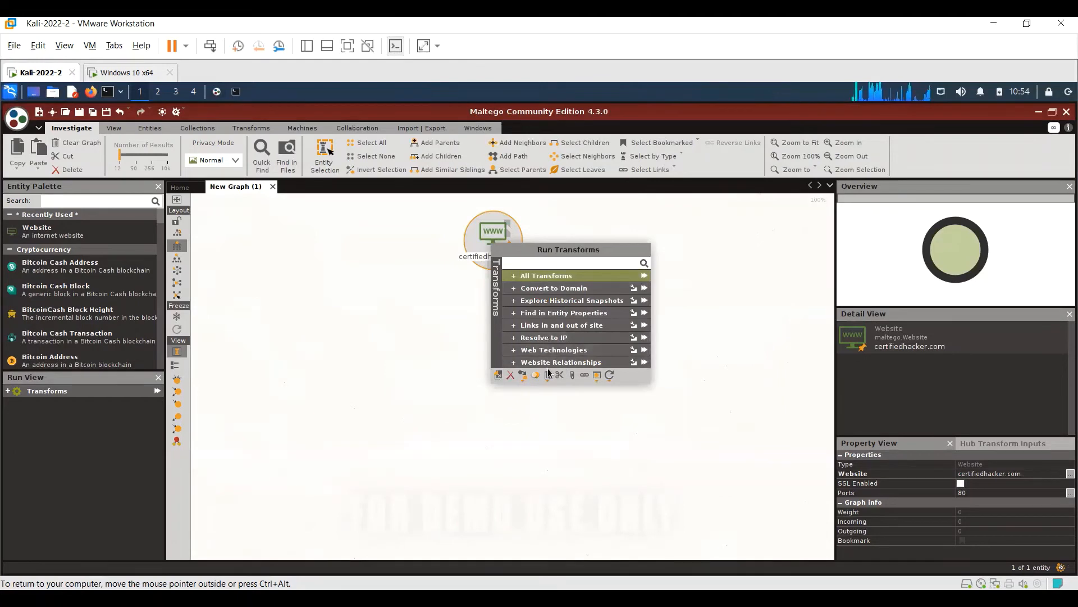
{"action": "left_click", "coordinate": [513, 276]}
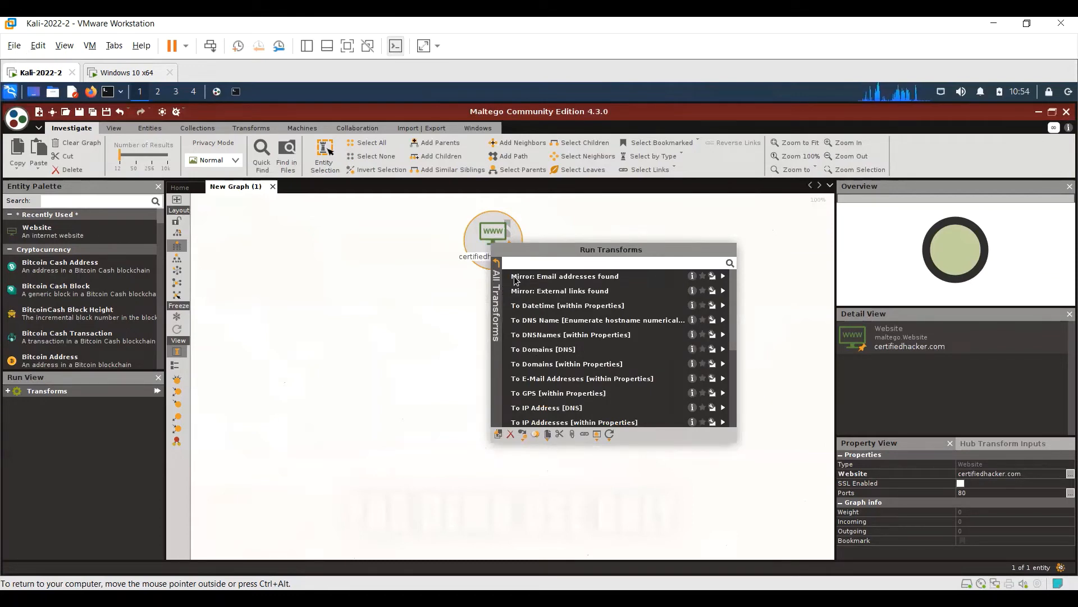
{"action": "left_click", "coordinate": [568, 408]}
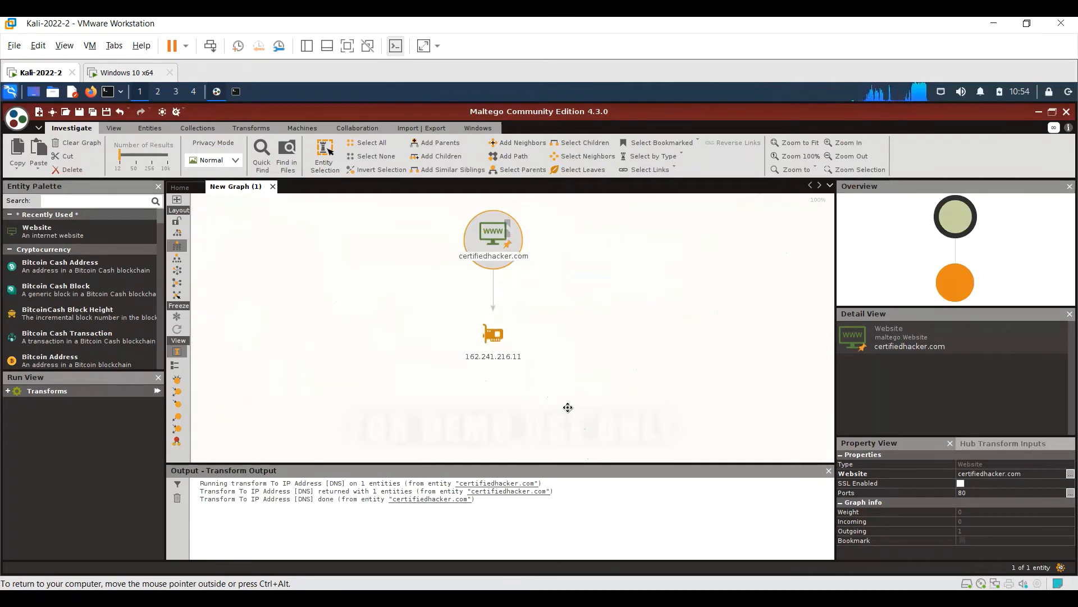
- Run the To Web Technologies [BuiltWith] transform on the certifiedhacker.com website entity
{"action": "right_click", "coordinate": [486, 255]}
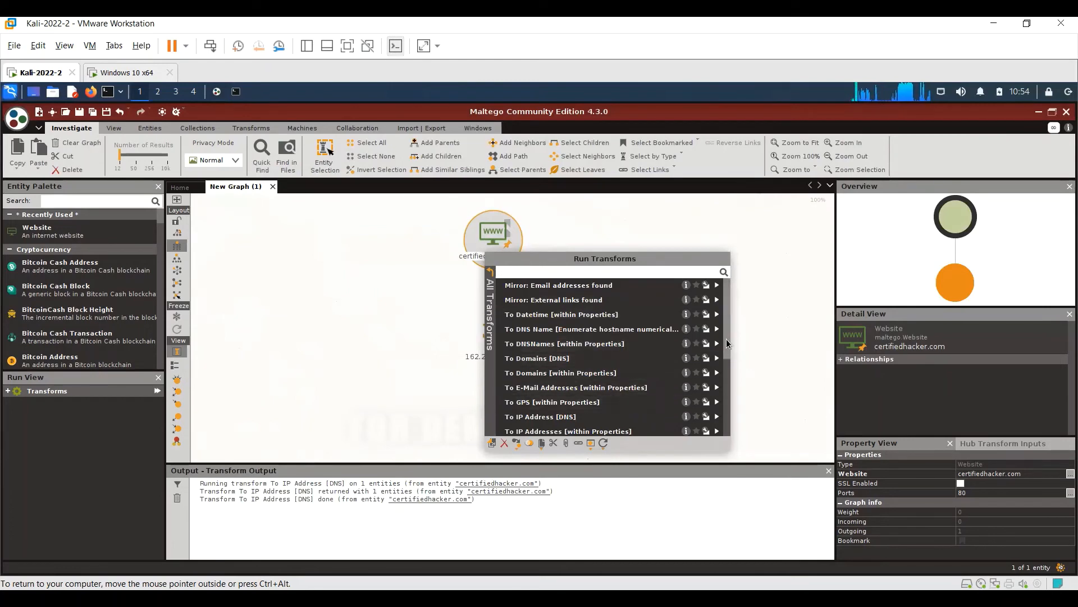
{"action": "left_click_drag", "start_coordinate": [726, 339], "coordinate": [730, 420]}
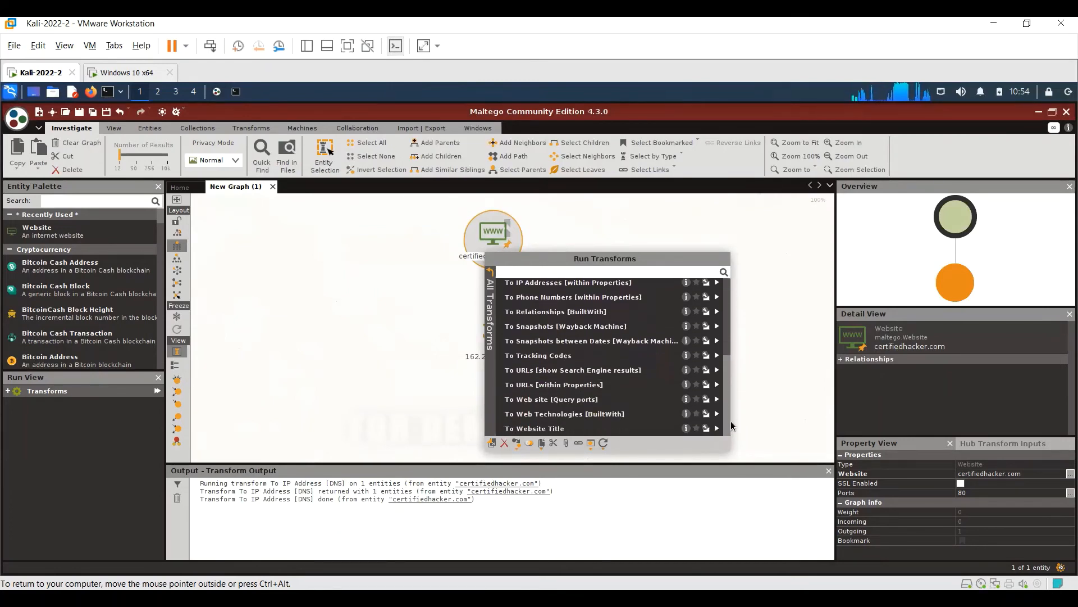
{"action": "left_click", "coordinate": [560, 414]}
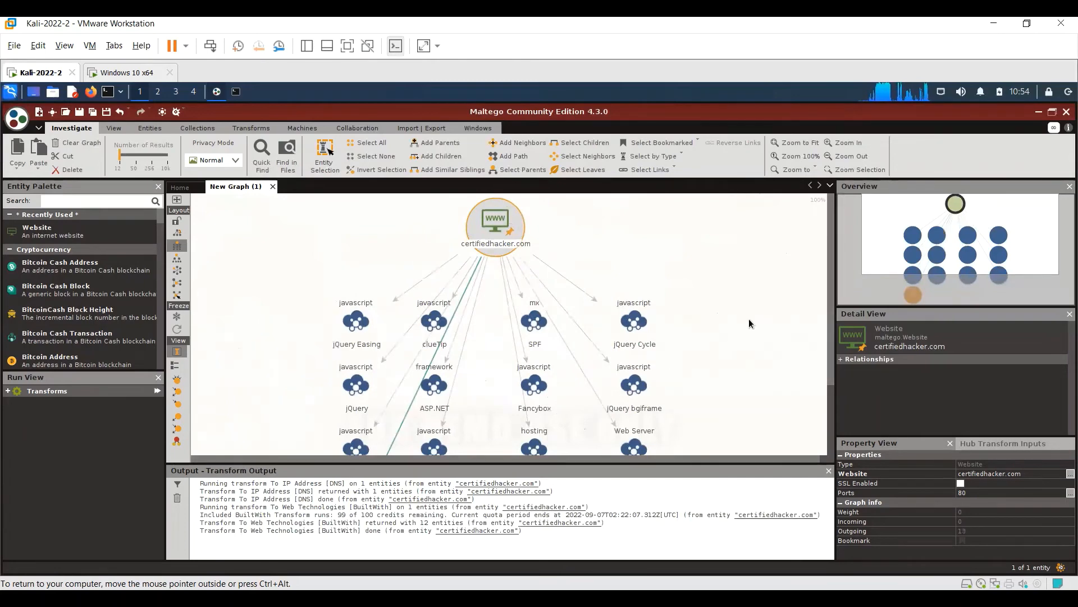
- Look over the whole graph, try other graph layouts and return to the block layout
{"action": "left_click_drag", "start_coordinate": [832, 305], "coordinate": [832, 376]}
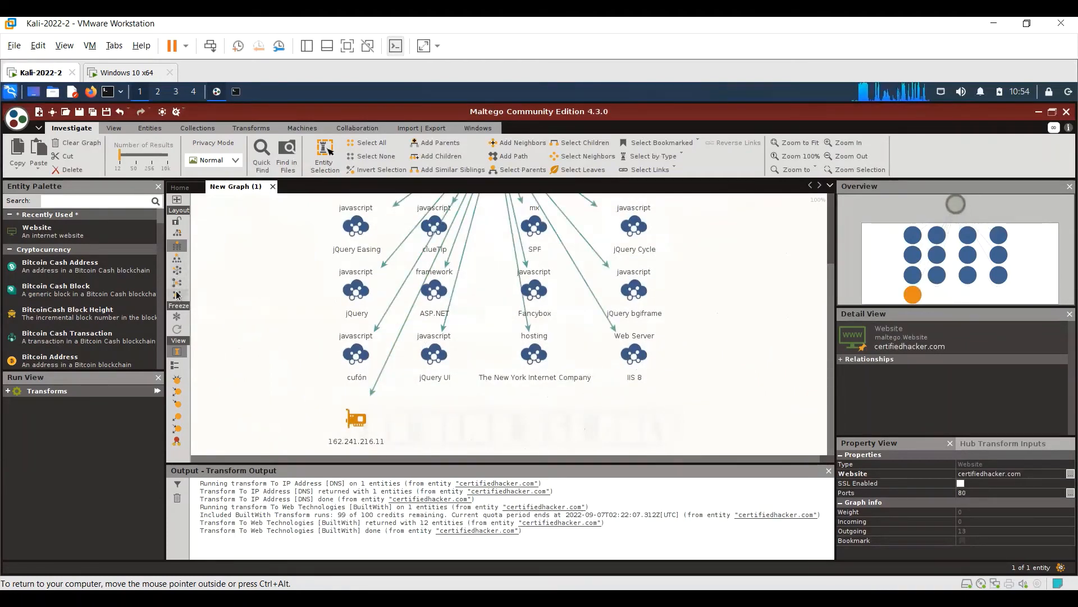
{"action": "left_click", "coordinate": [176, 283]}
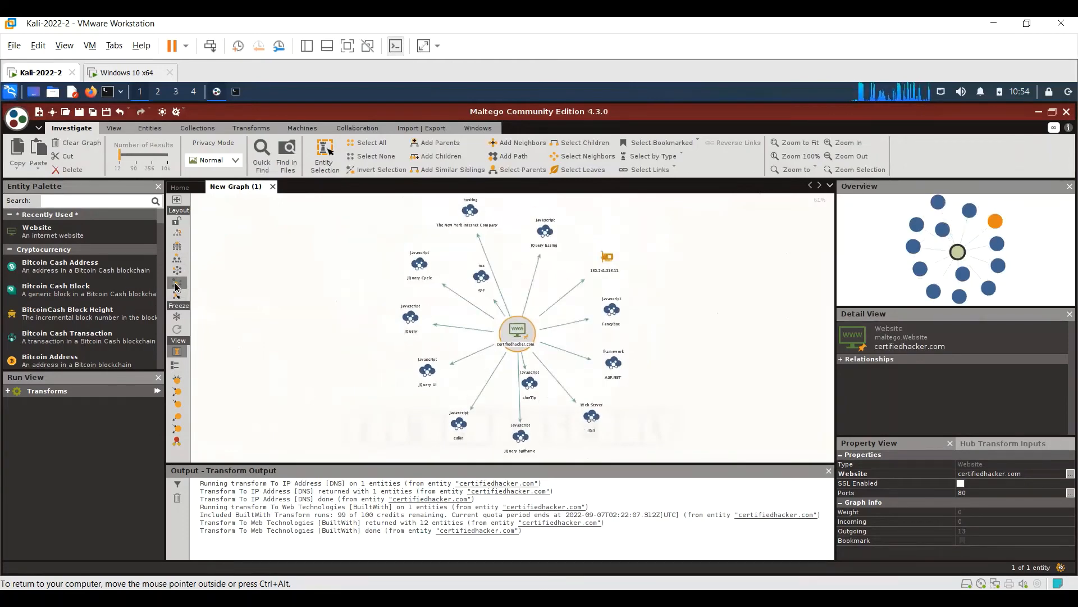
{"action": "left_click", "coordinate": [178, 249]}
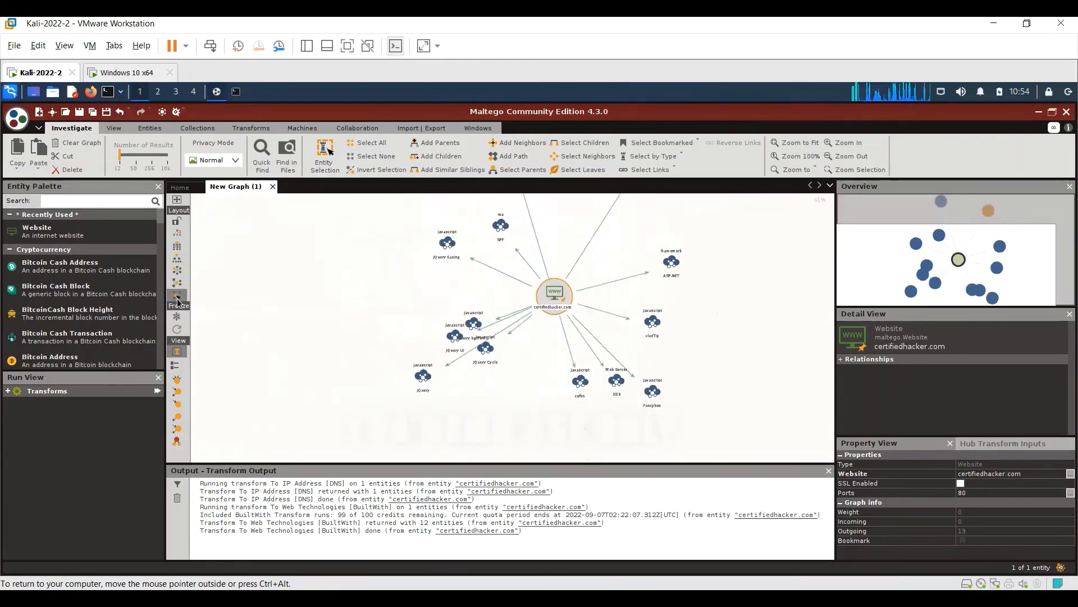
{"action": "left_click", "coordinate": [177, 249]}
- Run the Fraud-check IP address [IPQS] transform on the IPv4 address entity beneath the web technologies
{"action": "left_click", "coordinate": [409, 432]}
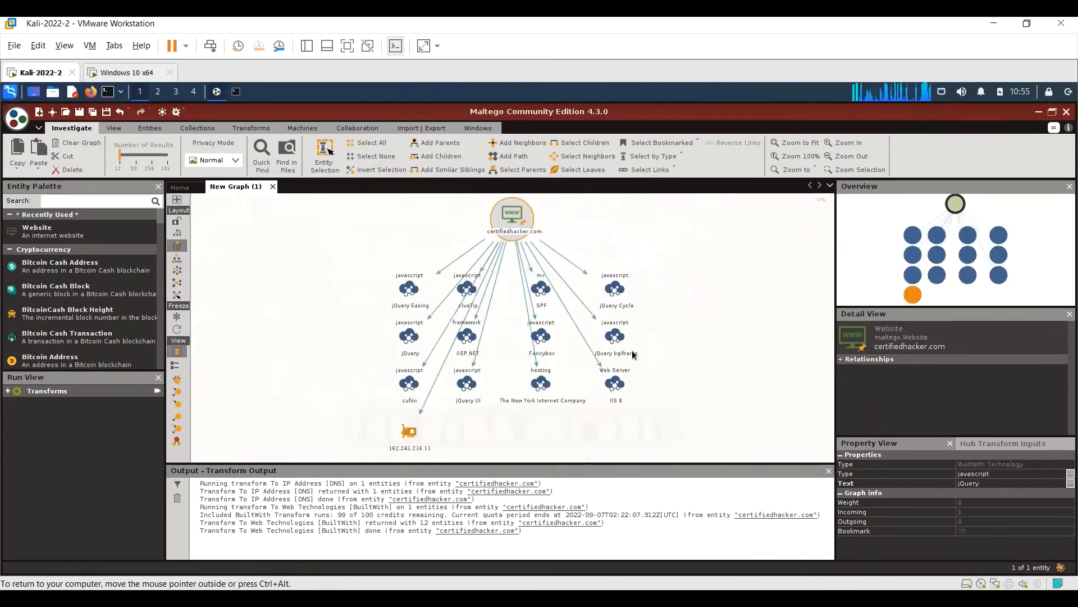
{"action": "right_click", "coordinate": [410, 441]}
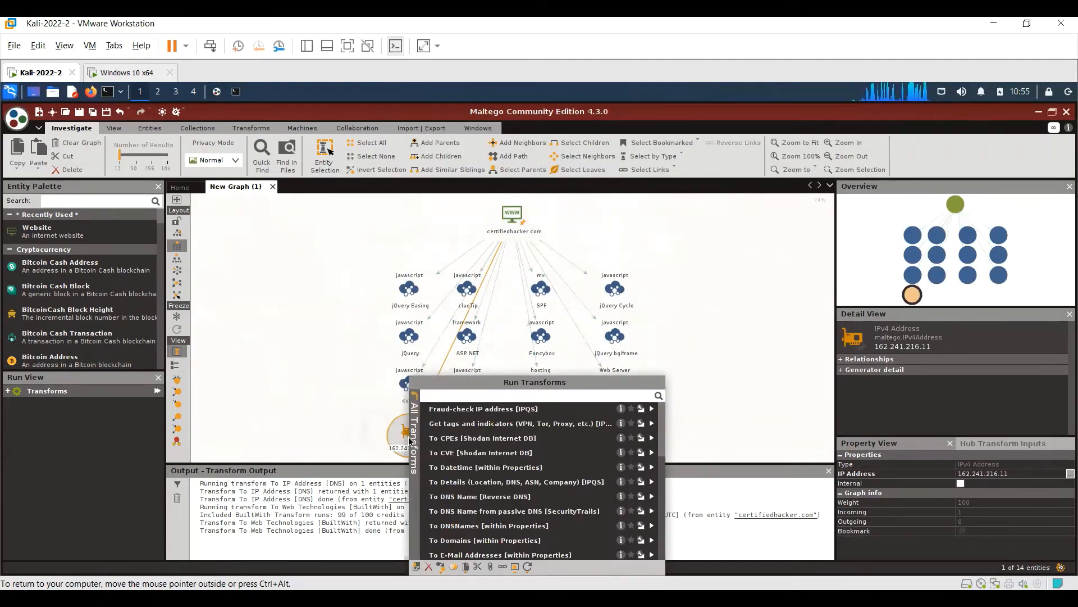
{"action": "left_click", "coordinate": [483, 410]}
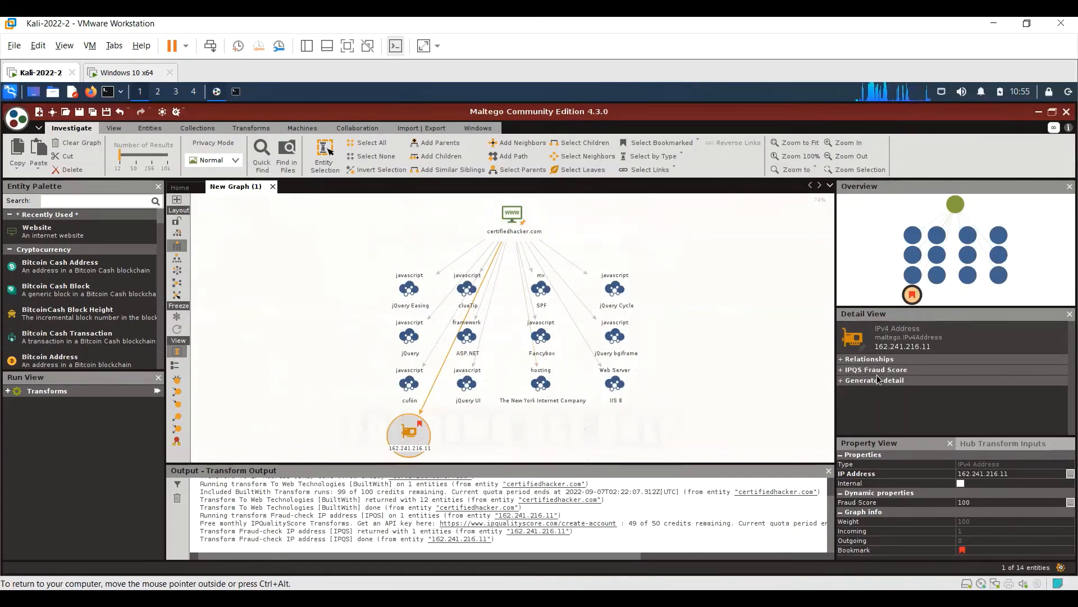
- Examine the IP address entity's incoming relationships, IPQS Fraud Score and generator detail
{"action": "left_click", "coordinate": [841, 360]}
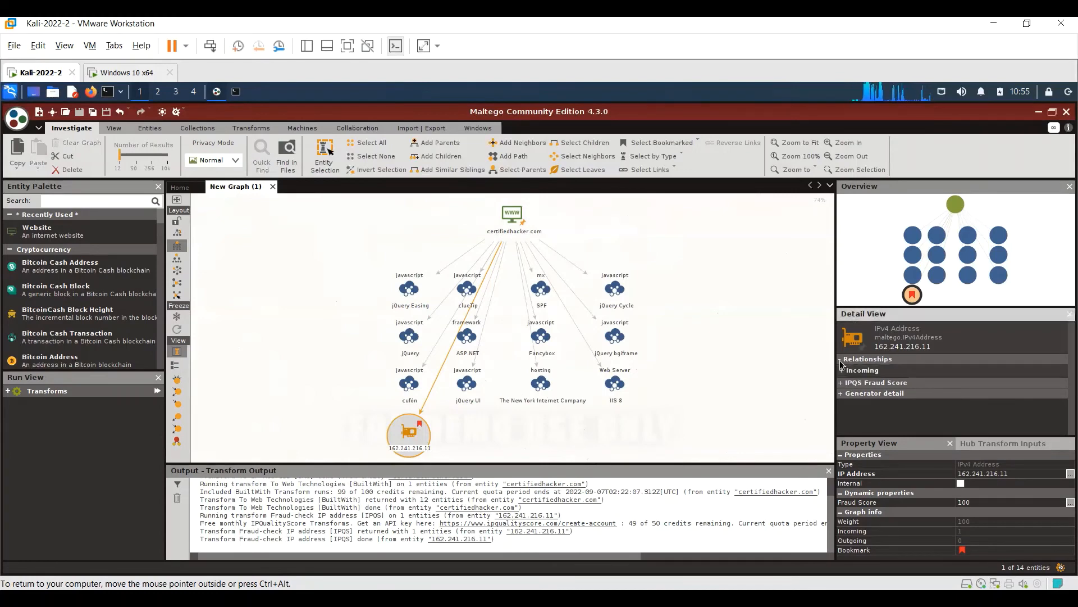
{"action": "left_click", "coordinate": [841, 370]}
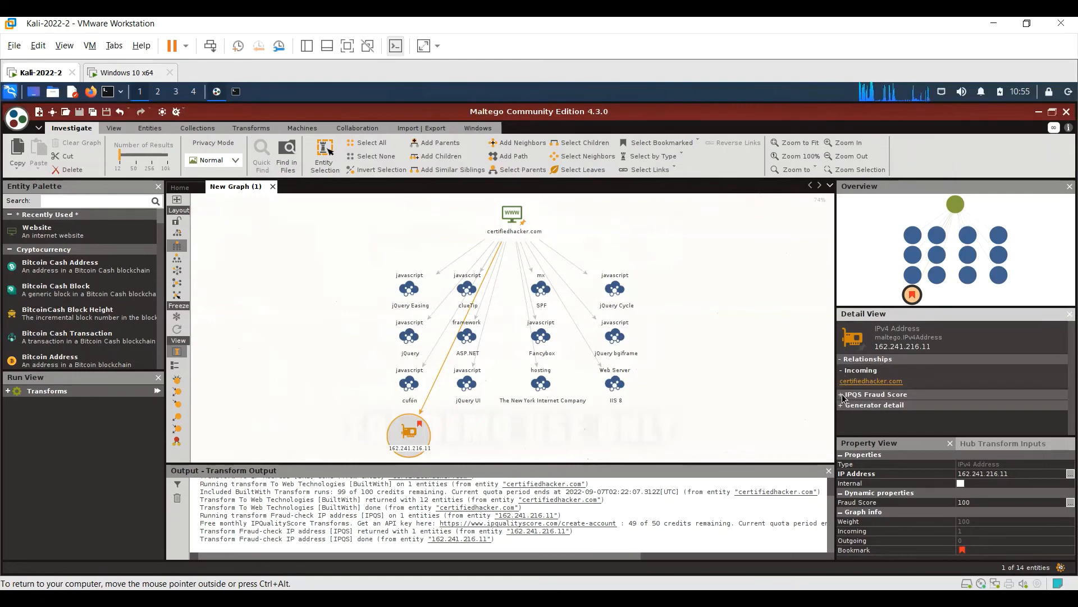
{"action": "left_click", "coordinate": [841, 394]}
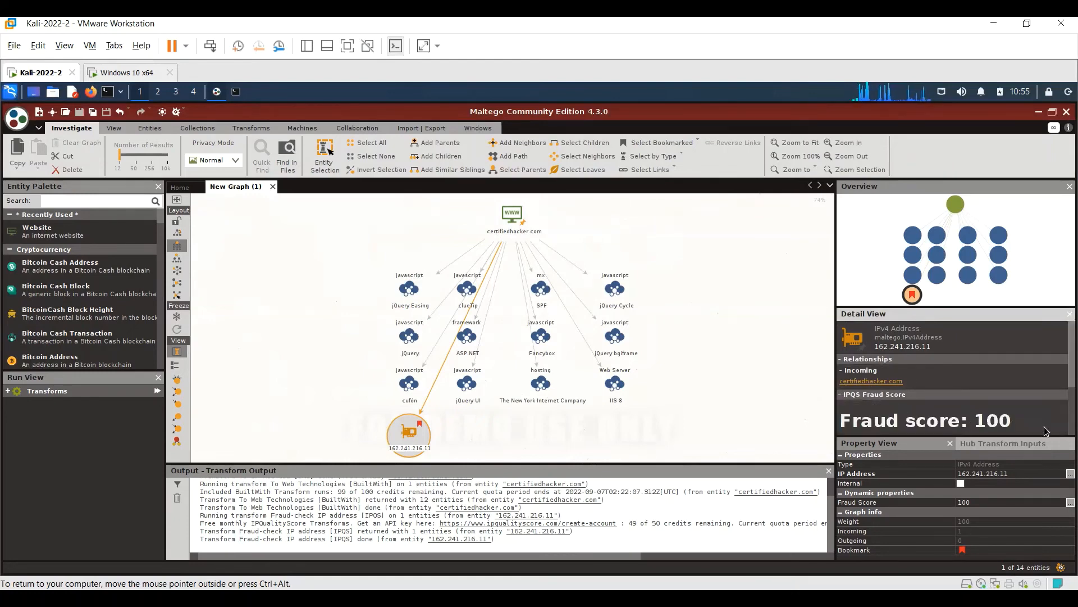
{"action": "scroll", "coordinate": [1043, 430], "scroll_direction": "down", "scroll_amount": 3}
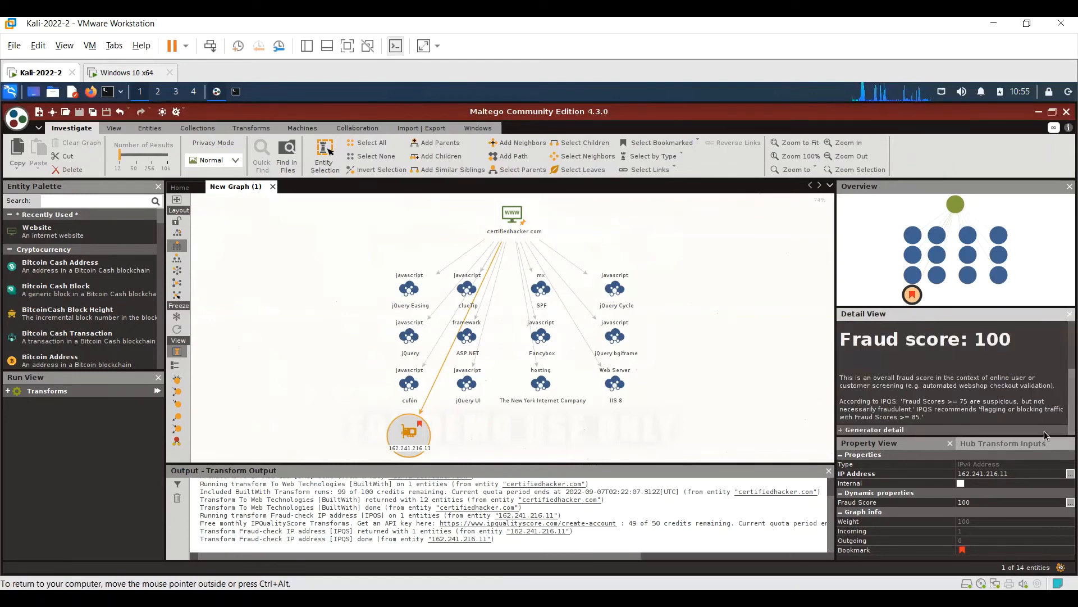
{"action": "left_click", "coordinate": [842, 430]}
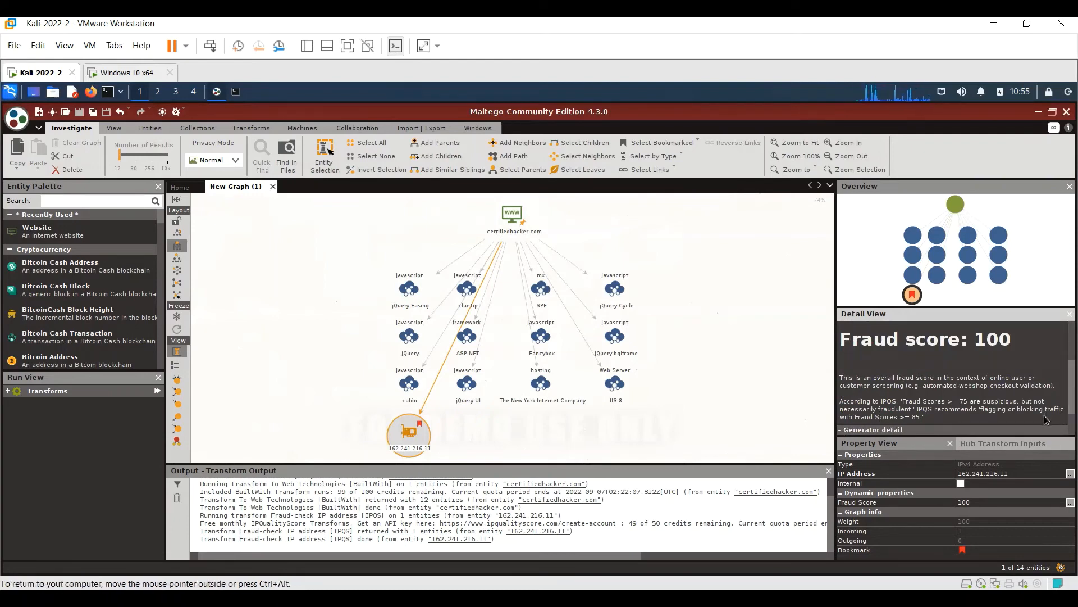
{"action": "scroll", "coordinate": [1044, 423], "scroll_direction": "down", "scroll_amount": 2}
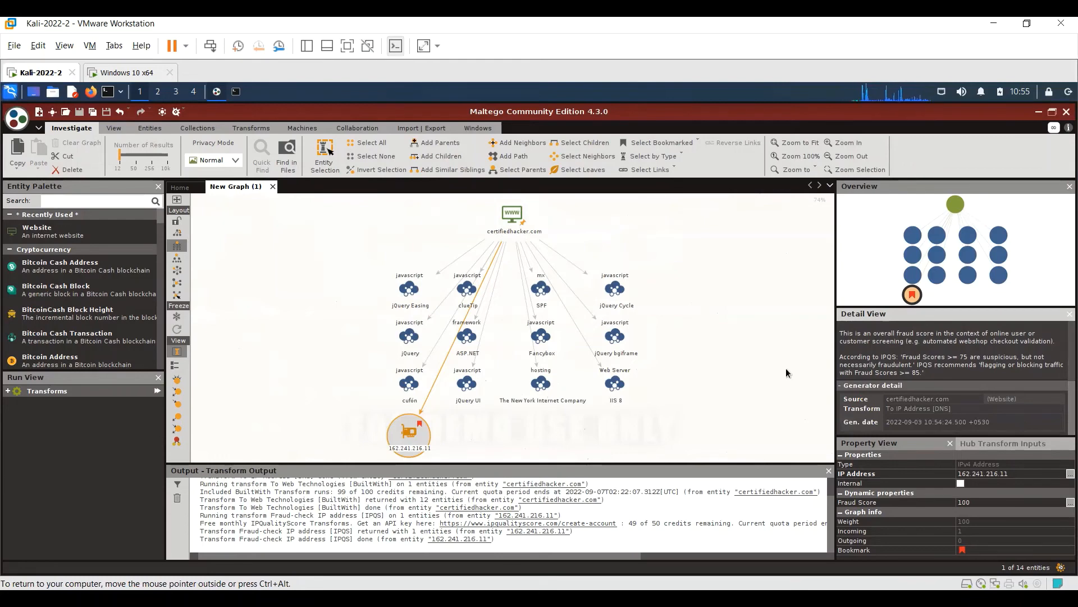
- Run the To Website Title transform on the certifiedhacker.com entity and select the resulting title entity
{"action": "right_click", "coordinate": [507, 218]}
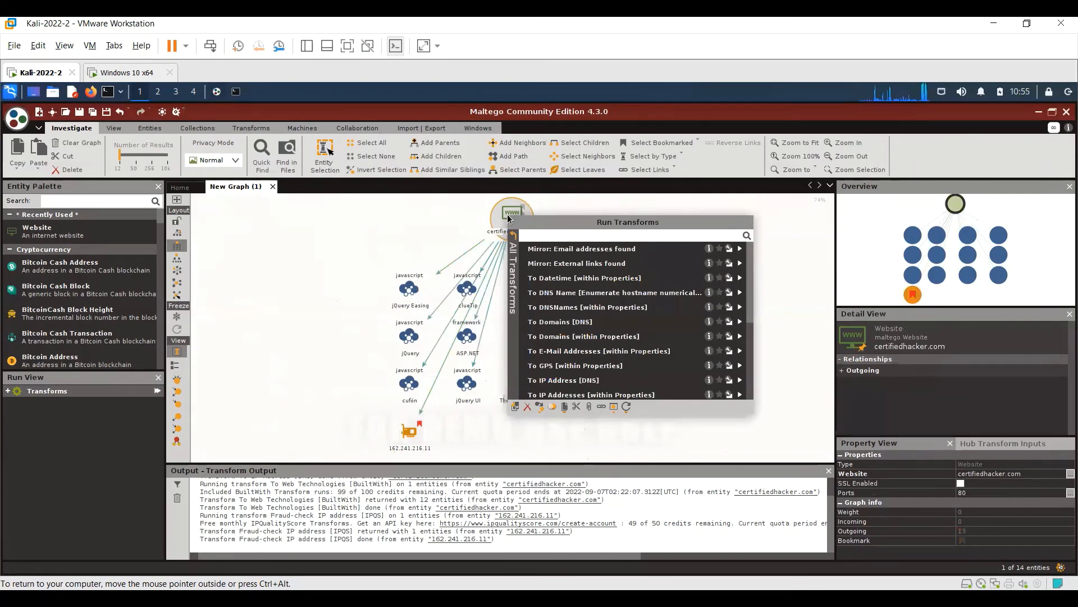
{"action": "left_click", "coordinate": [750, 386]}
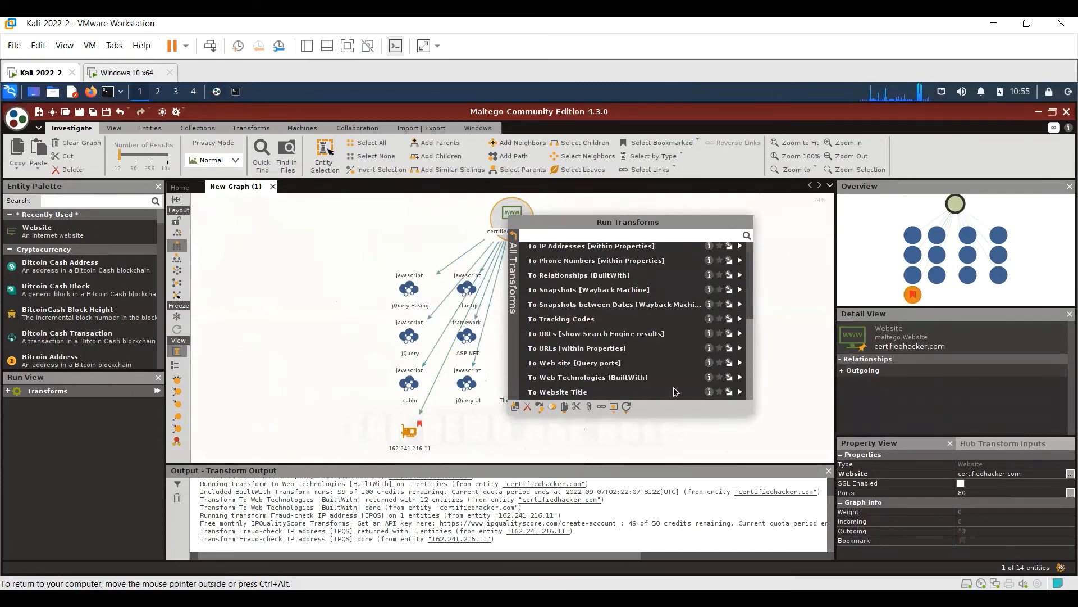
{"action": "left_click", "coordinate": [592, 393]}
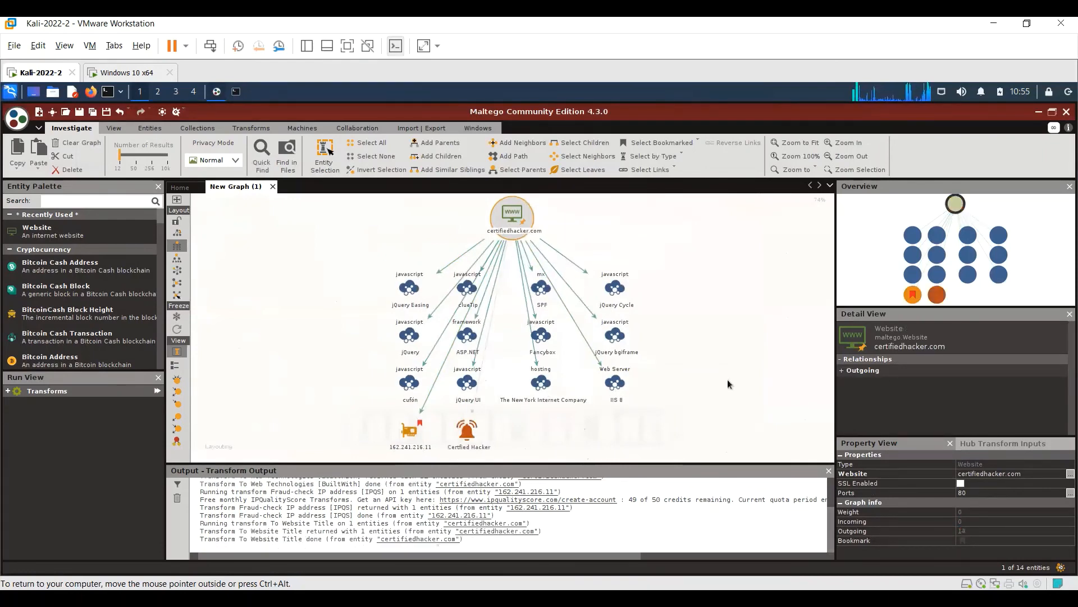
{"action": "left_click", "coordinate": [471, 440]}
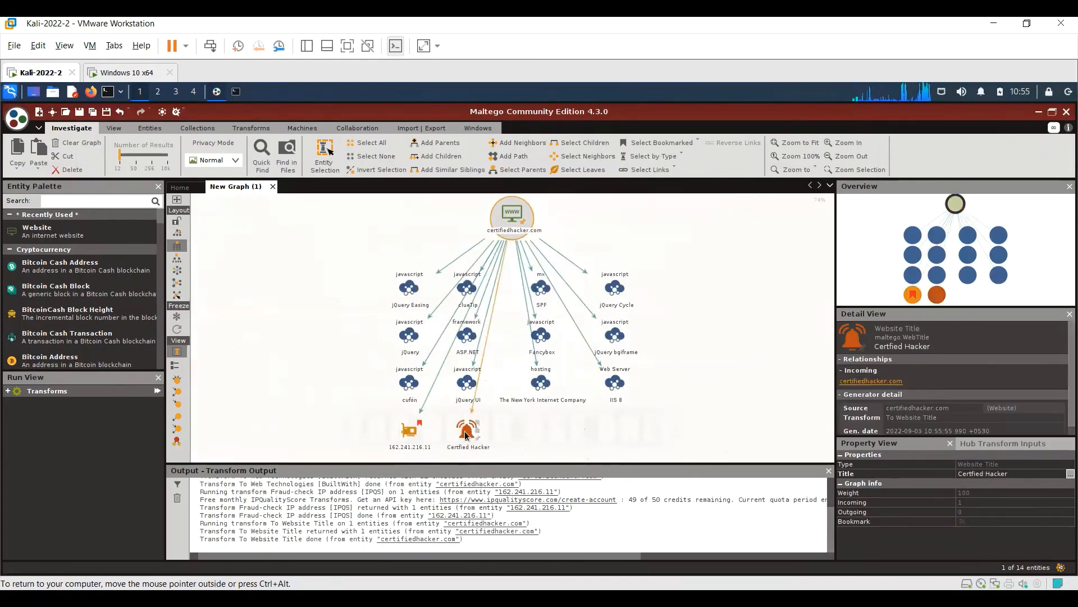
{"action": "right_click", "coordinate": [470, 440]}
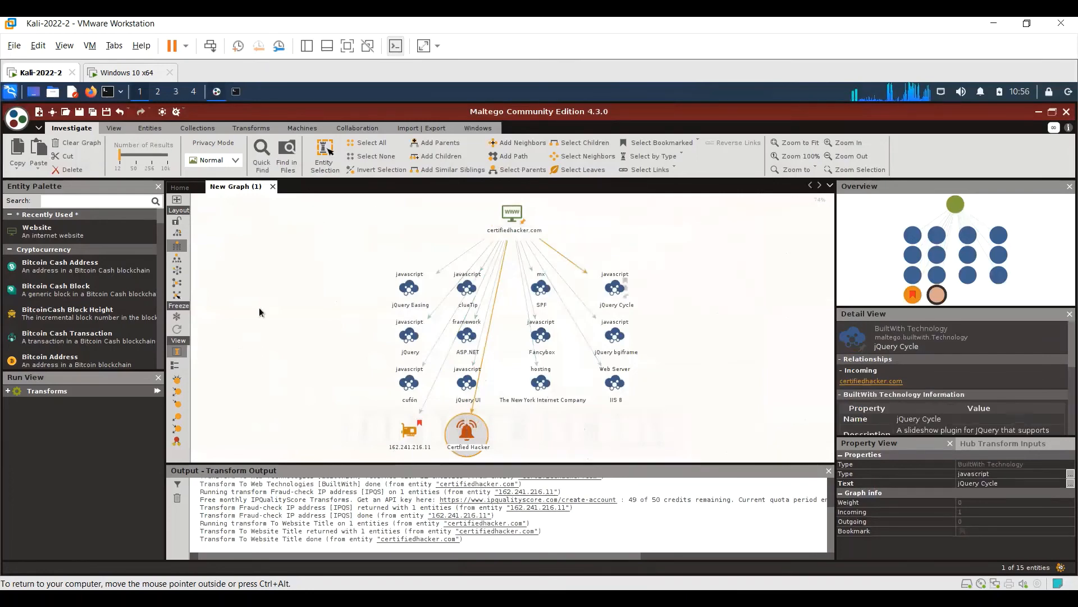
- Generate a PDF report of the whole graph, saved in the home folder under the name certified
{"action": "left_click", "coordinate": [326, 285]}
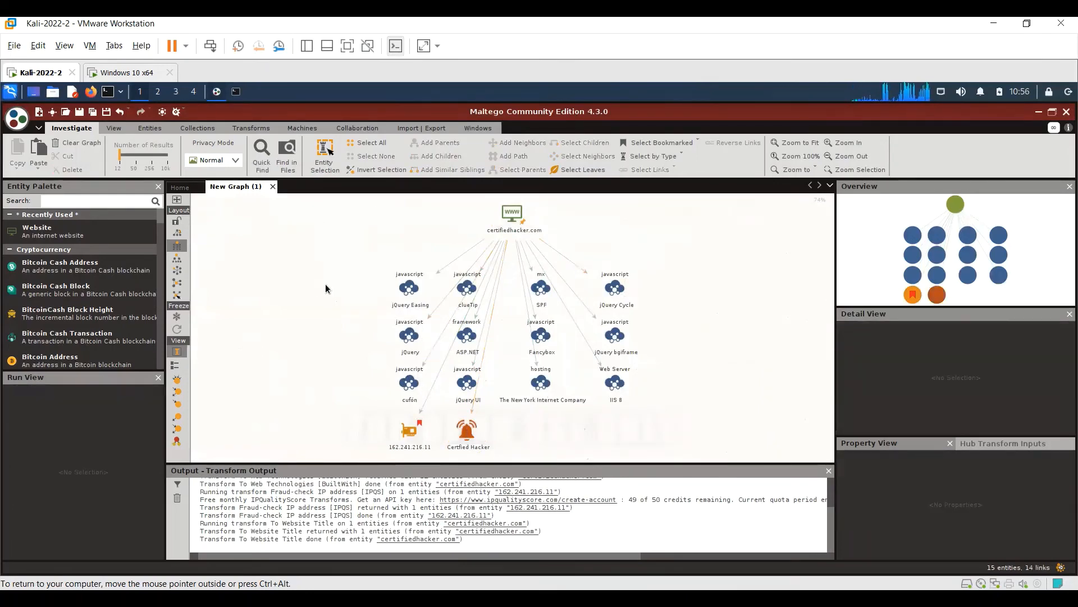
{"action": "left_click", "coordinate": [17, 119]}
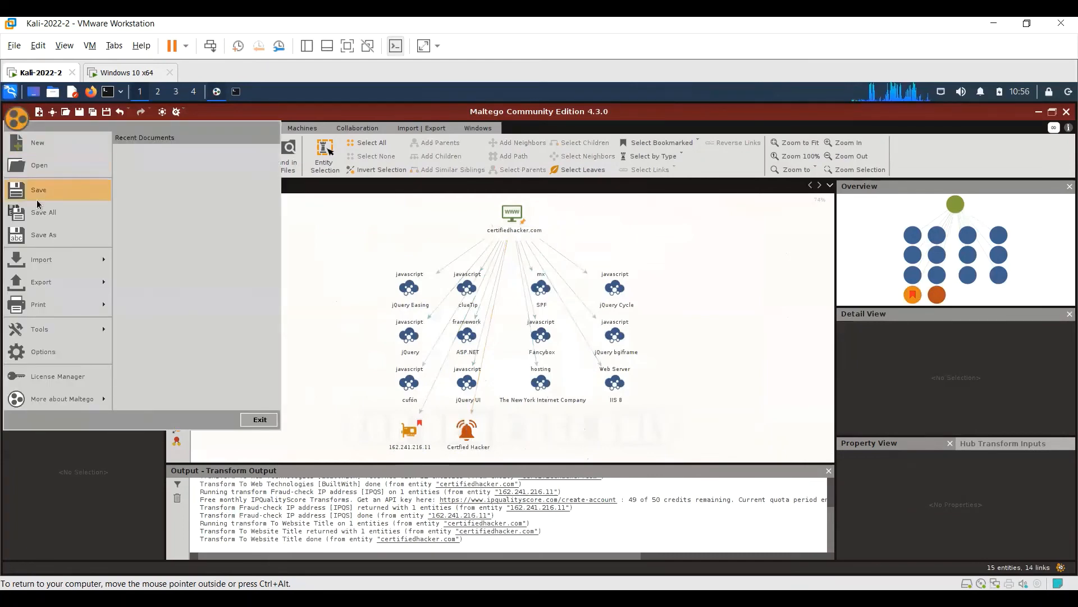
{"action": "mouse_move", "coordinate": [62, 274]}
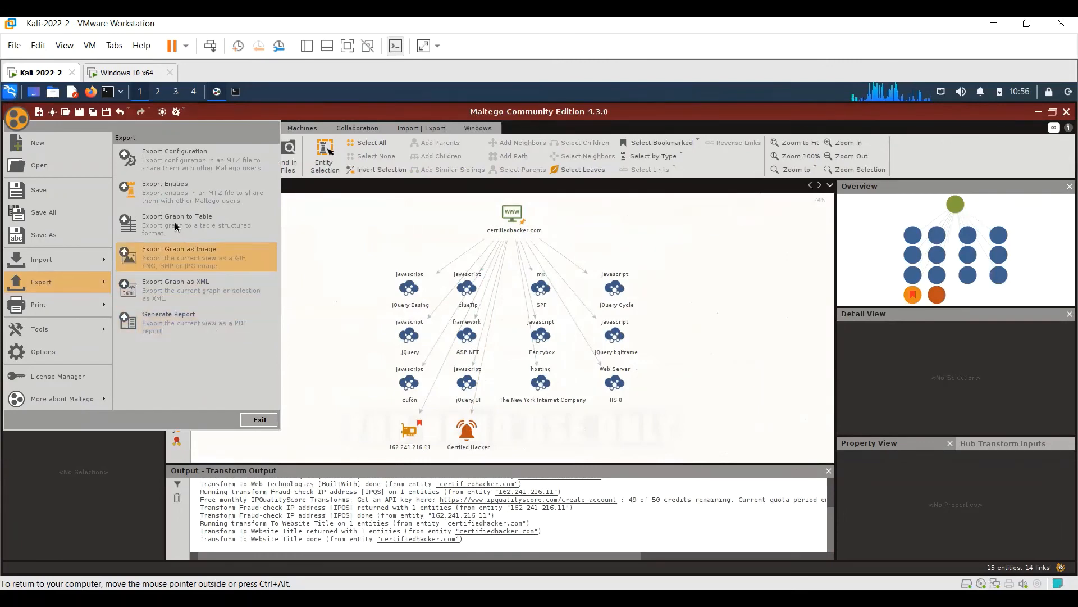
{"action": "left_click", "coordinate": [178, 322]}
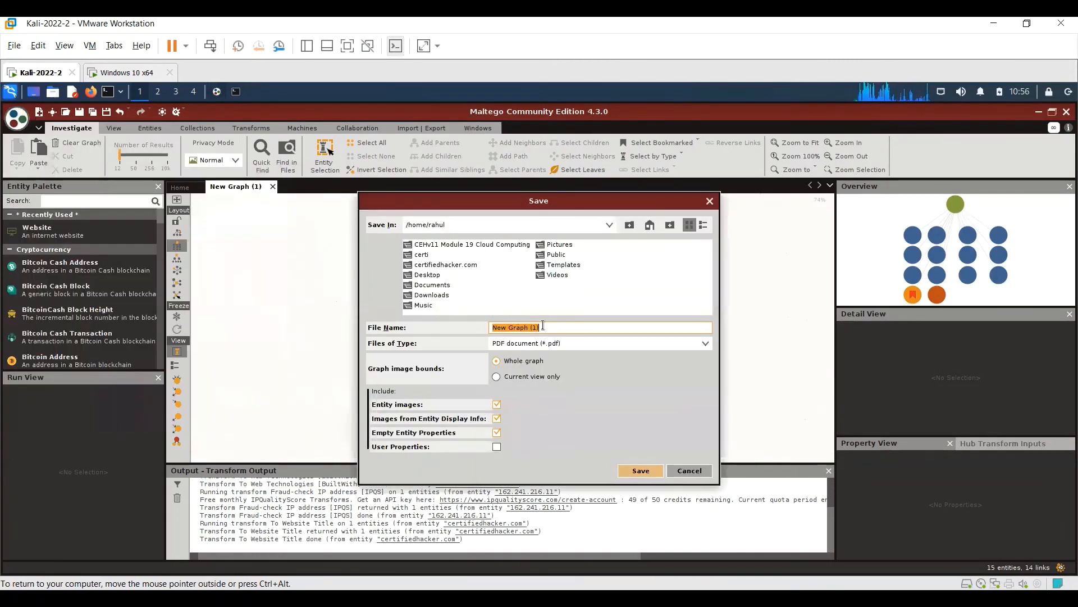
{"action": "key", "text": "BackSpace"}
{"action": "type", "text": "c"}
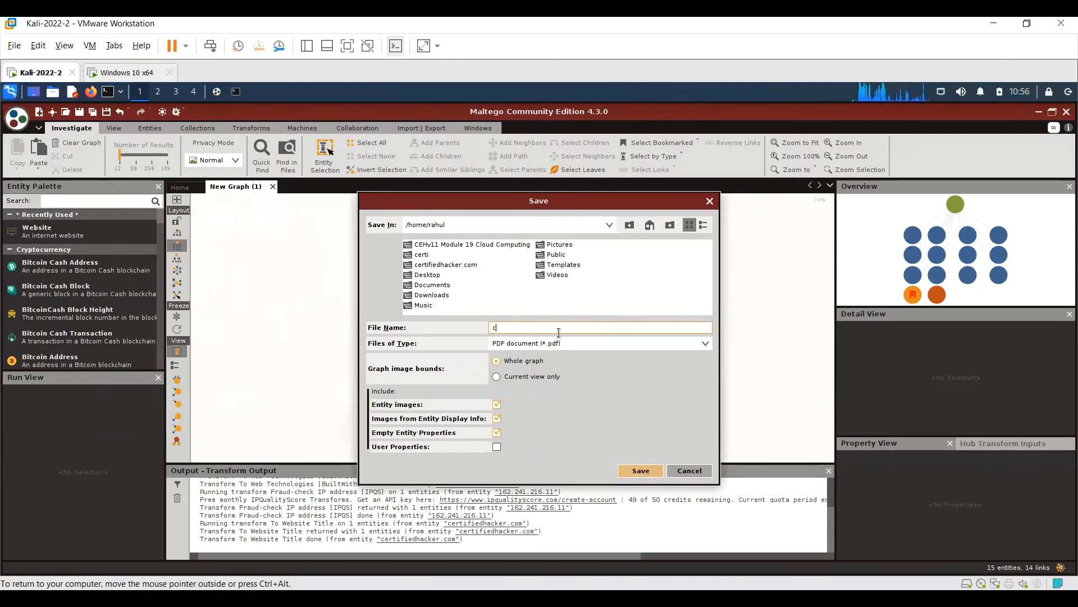
{"action": "type", "text": "ertified"}
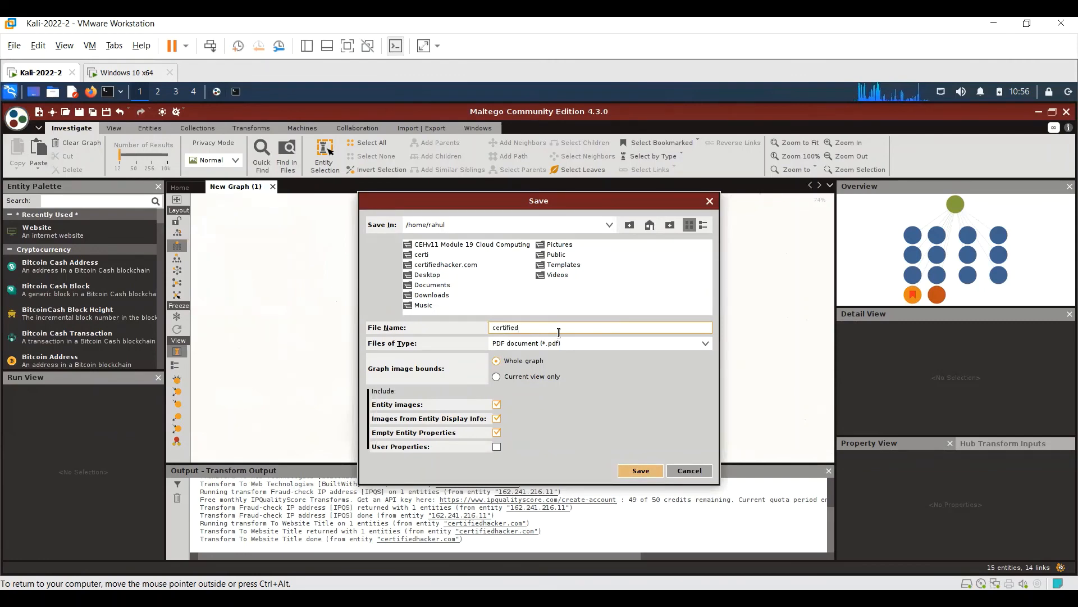
{"action": "left_click", "coordinate": [645, 469]}
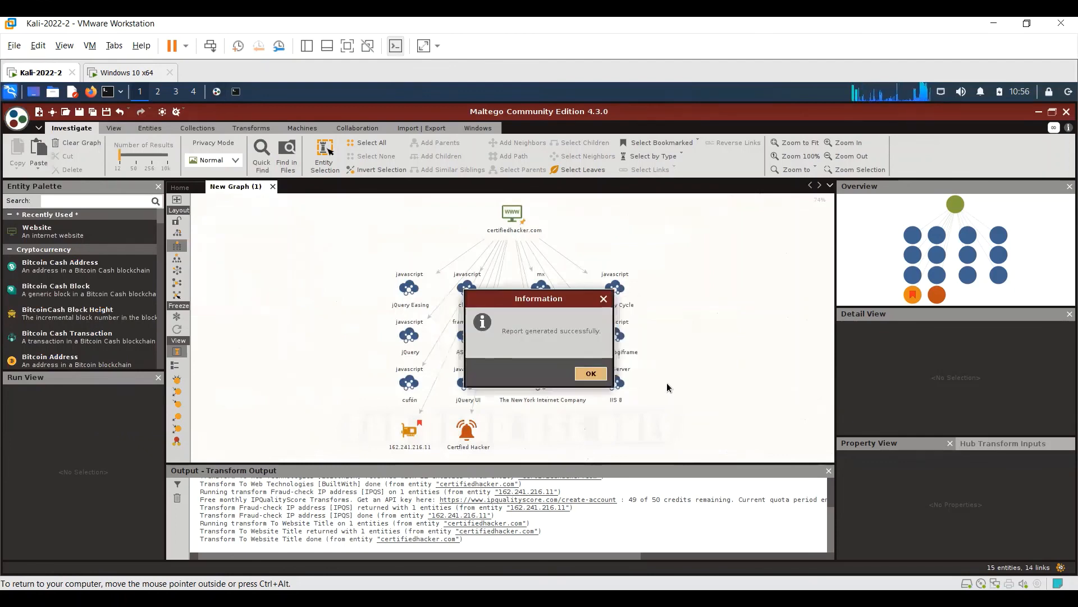
{"action": "left_click", "coordinate": [591, 374]}
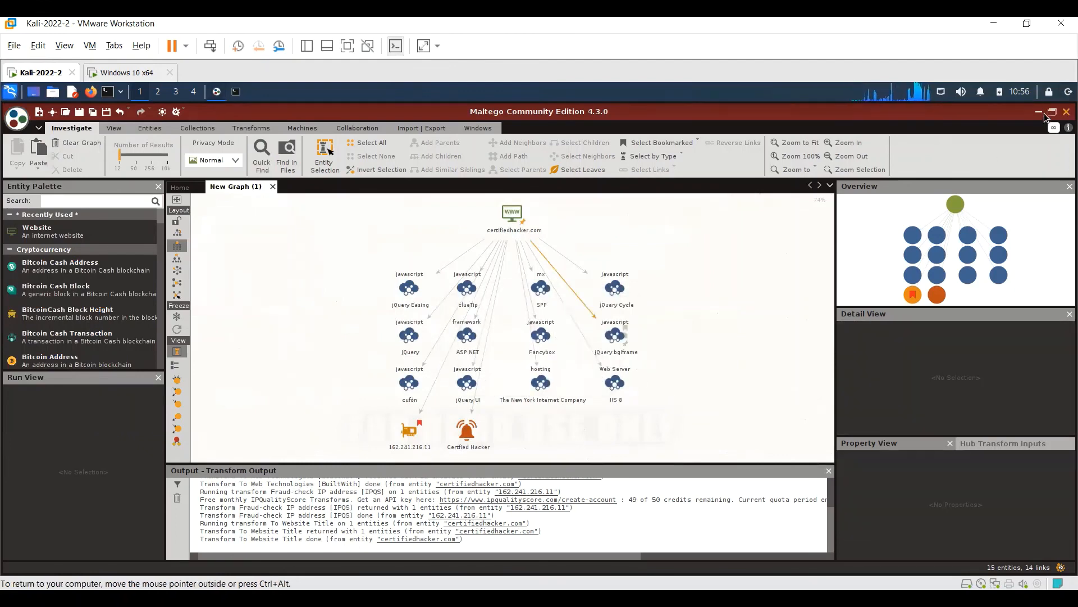
- Close Maltego, discarding the unsaved graph, and minimize the terminal window
{"action": "left_click", "coordinate": [1066, 112]}
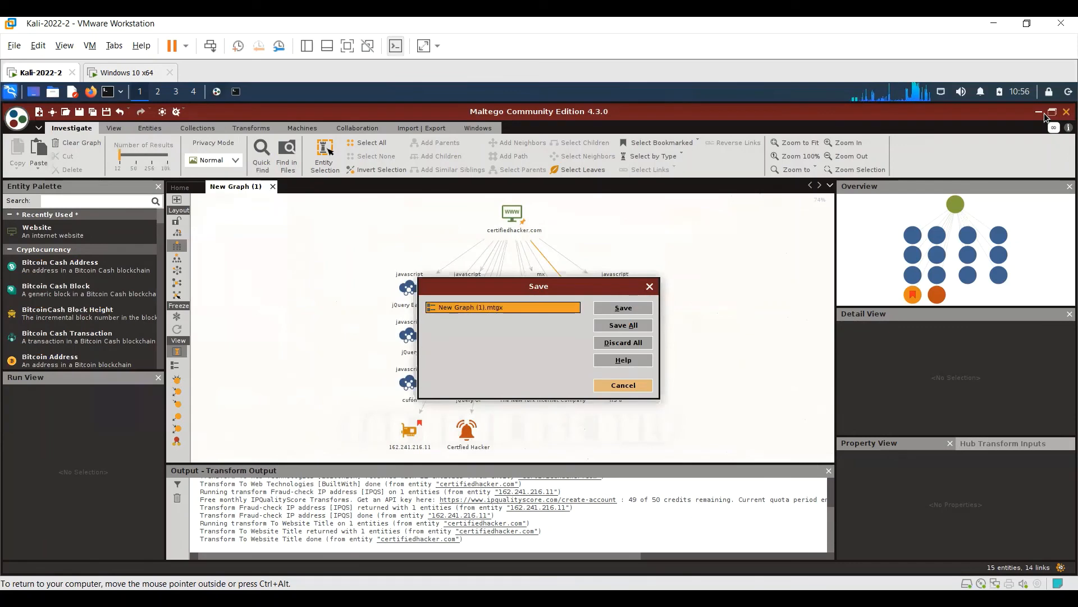
{"action": "left_click", "coordinate": [621, 342]}
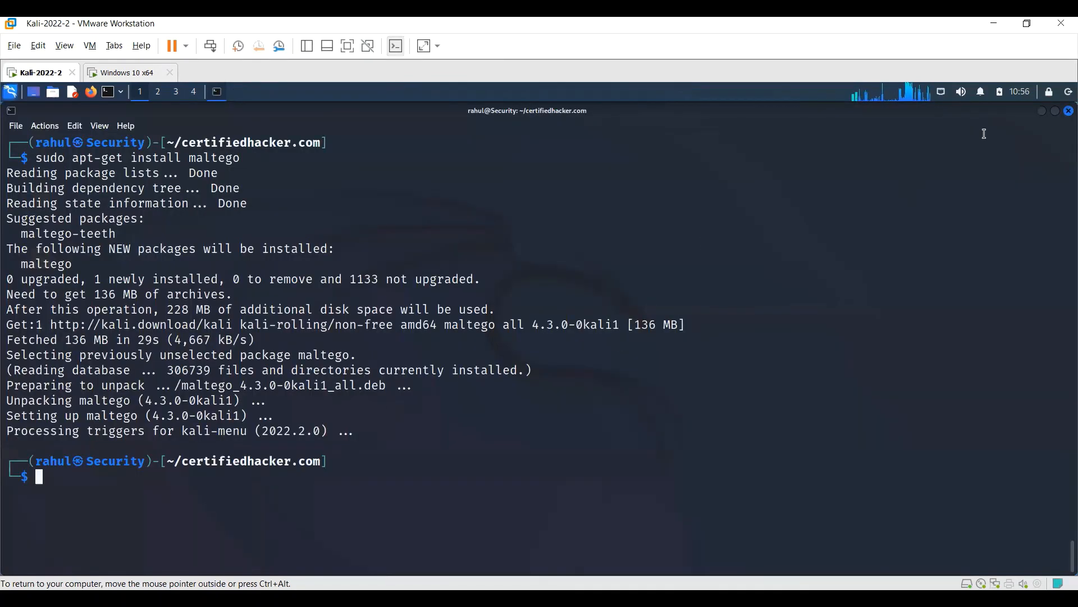
{"action": "left_click", "coordinate": [1043, 112]}
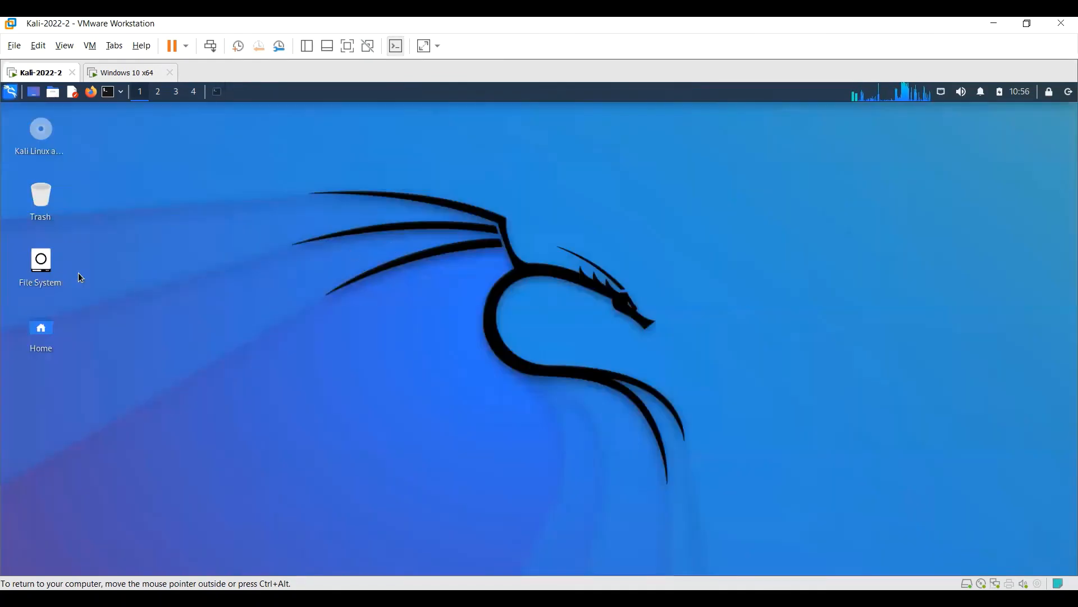
- Open certified.pdf from the home folder and maximize its window
{"action": "double_click", "coordinate": [42, 330]}
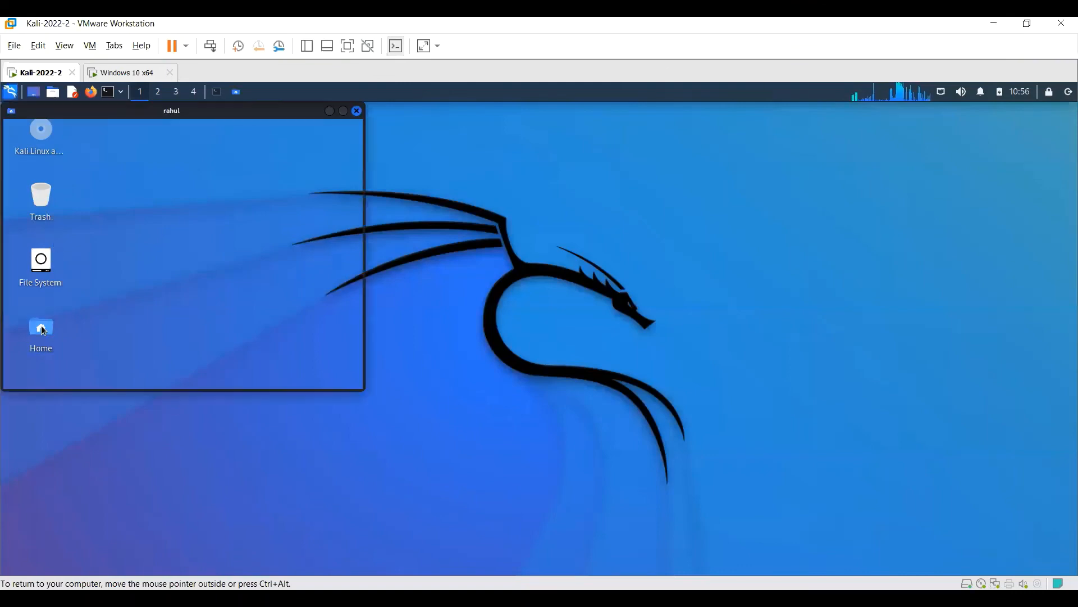
{"action": "left_click", "coordinate": [342, 111]}
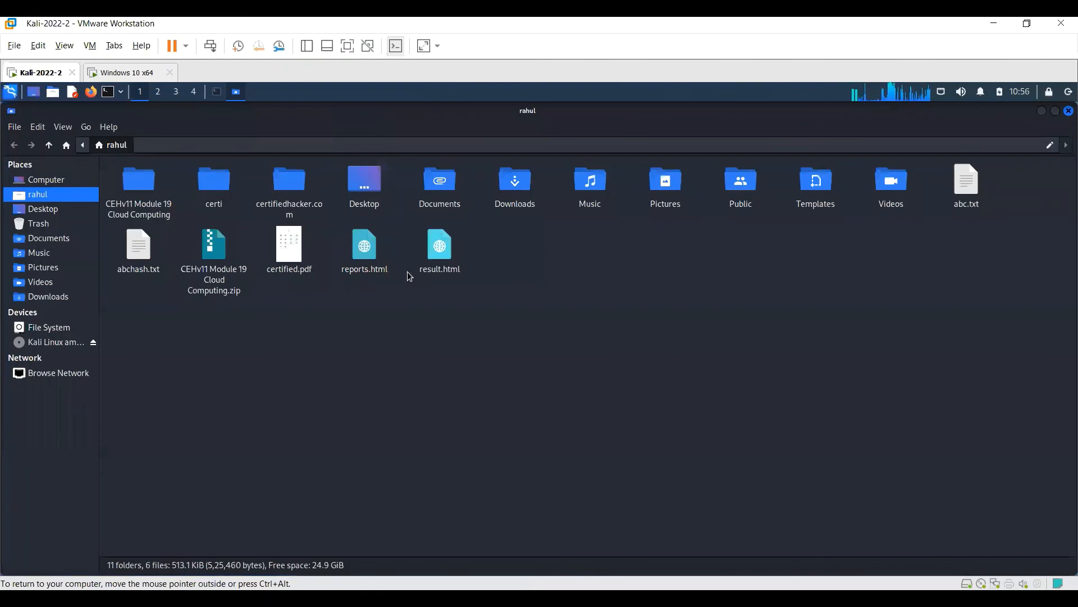
{"action": "left_click", "coordinate": [293, 267]}
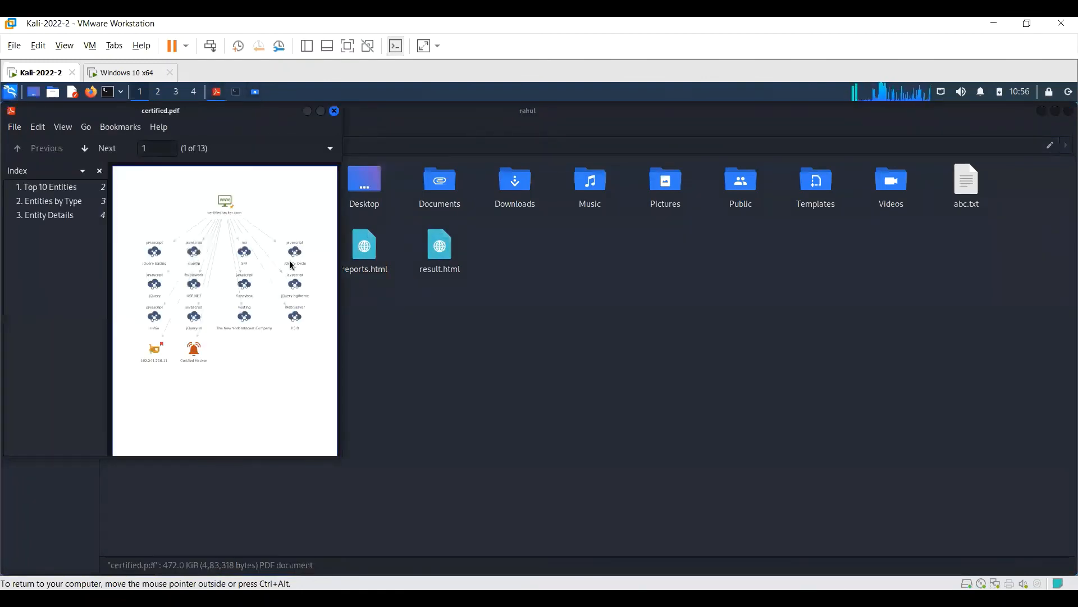
{"action": "left_click", "coordinate": [321, 111]}
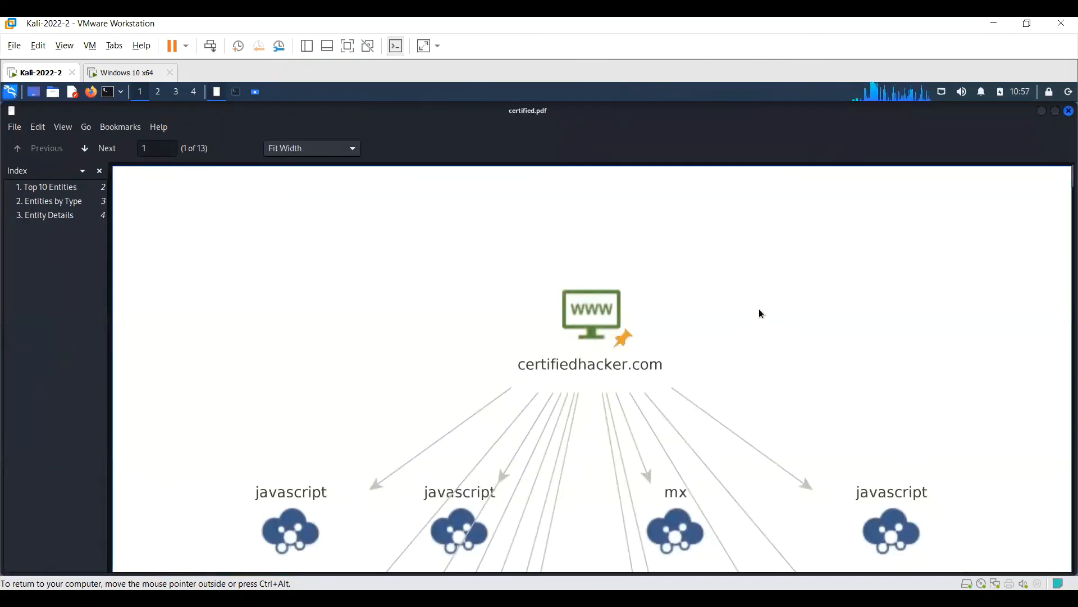
- Examine the report's graph image and the Top 10 Entities rankings by incoming, outgoing and total links
{"action": "scroll", "coordinate": [759, 313], "scroll_direction": "down", "scroll_amount": 10}
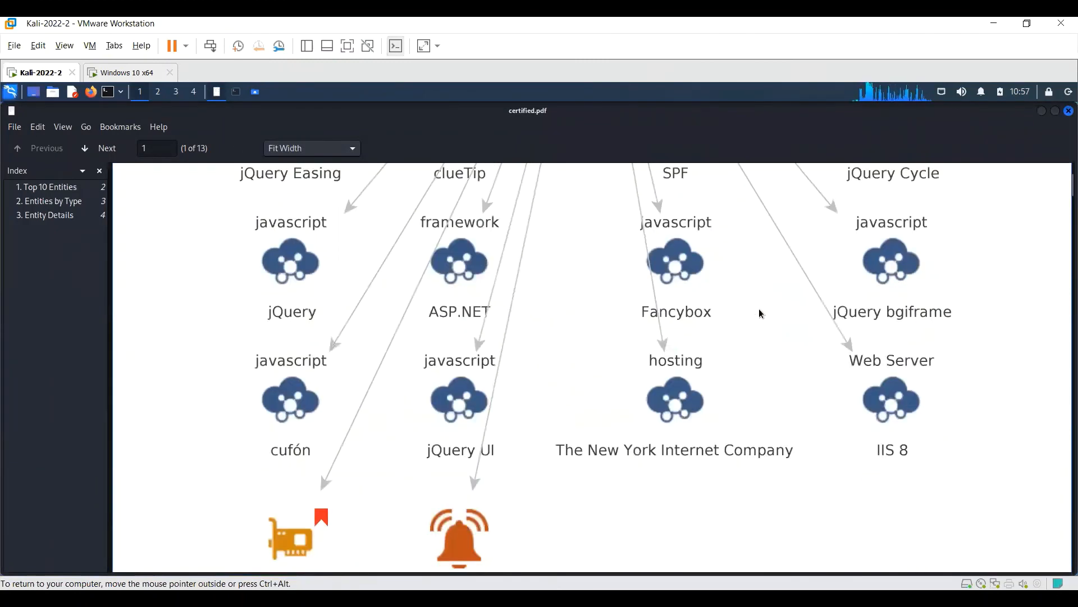
{"action": "scroll", "coordinate": [759, 313], "scroll_direction": "down", "scroll_amount": 6}
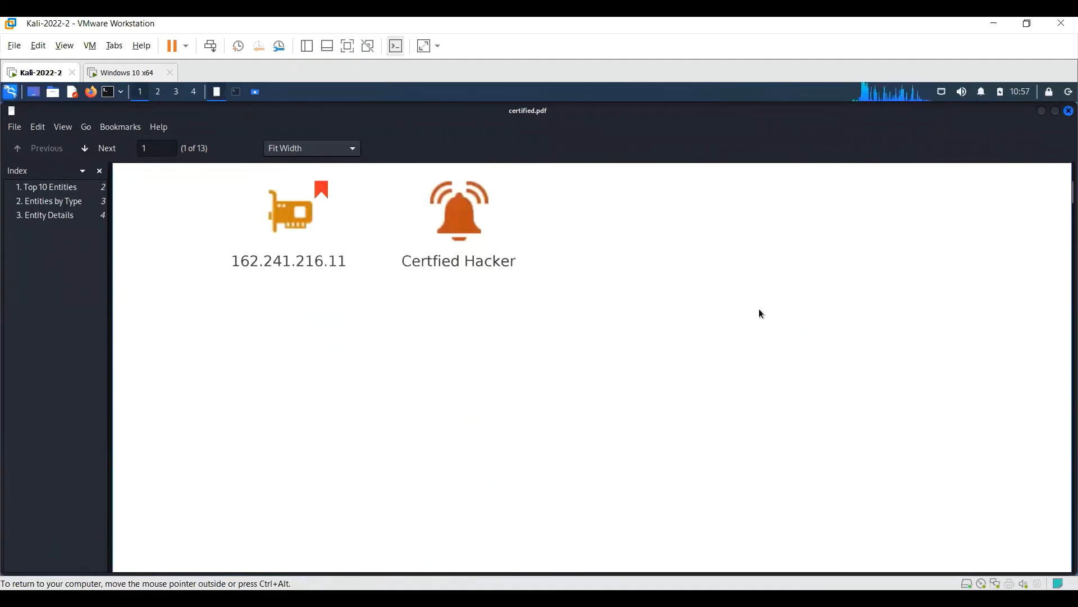
{"action": "scroll", "coordinate": [759, 313], "scroll_direction": "down", "scroll_amount": 10}
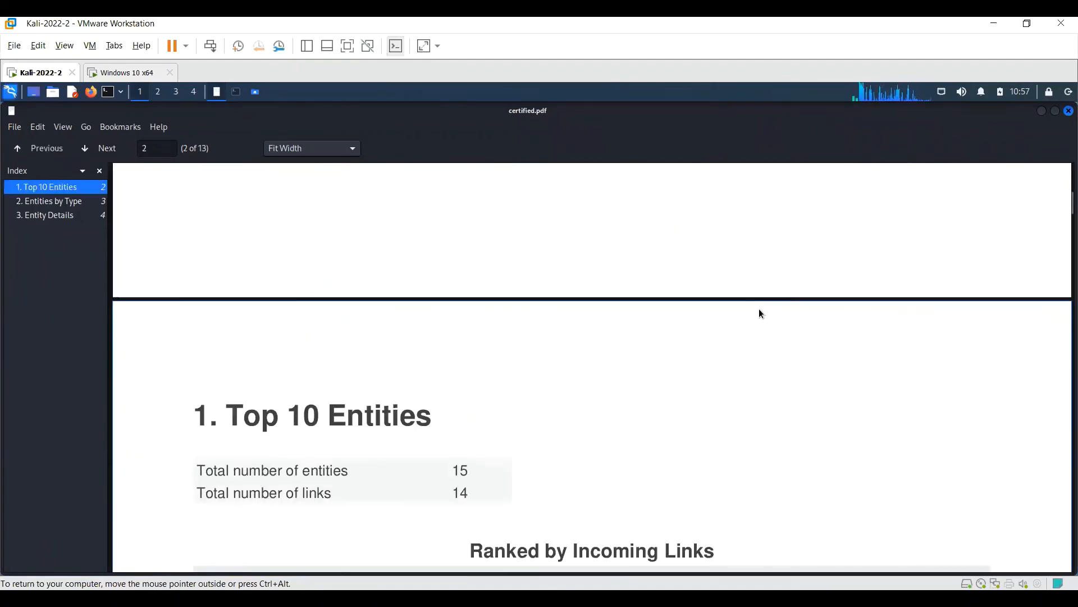
{"action": "scroll", "coordinate": [759, 314], "scroll_direction": "down", "scroll_amount": 5}
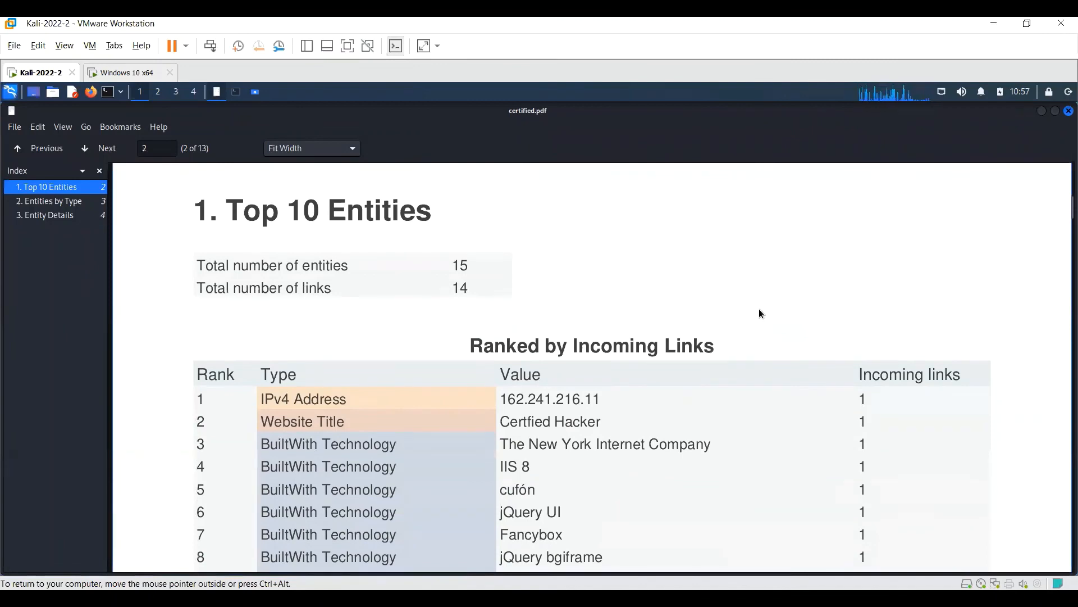
{"action": "scroll", "coordinate": [759, 313], "scroll_direction": "down", "scroll_amount": 1}
{"action": "scroll", "coordinate": [759, 314], "scroll_direction": "down", "scroll_amount": 2}
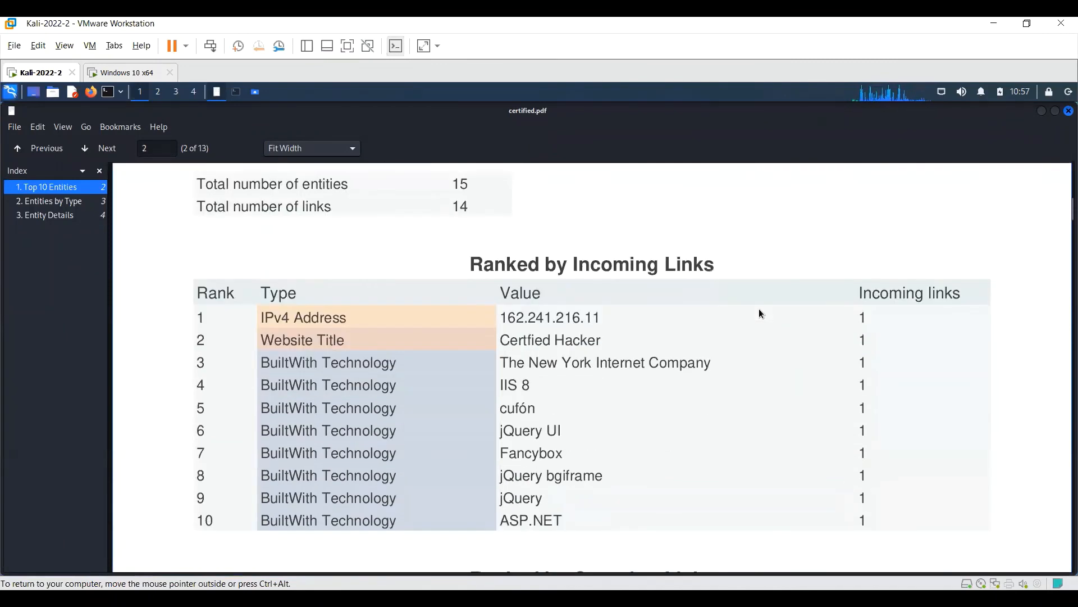
{"action": "scroll", "coordinate": [759, 314], "scroll_direction": "down", "scroll_amount": 2}
{"action": "scroll", "coordinate": [759, 313], "scroll_direction": "down", "scroll_amount": 5}
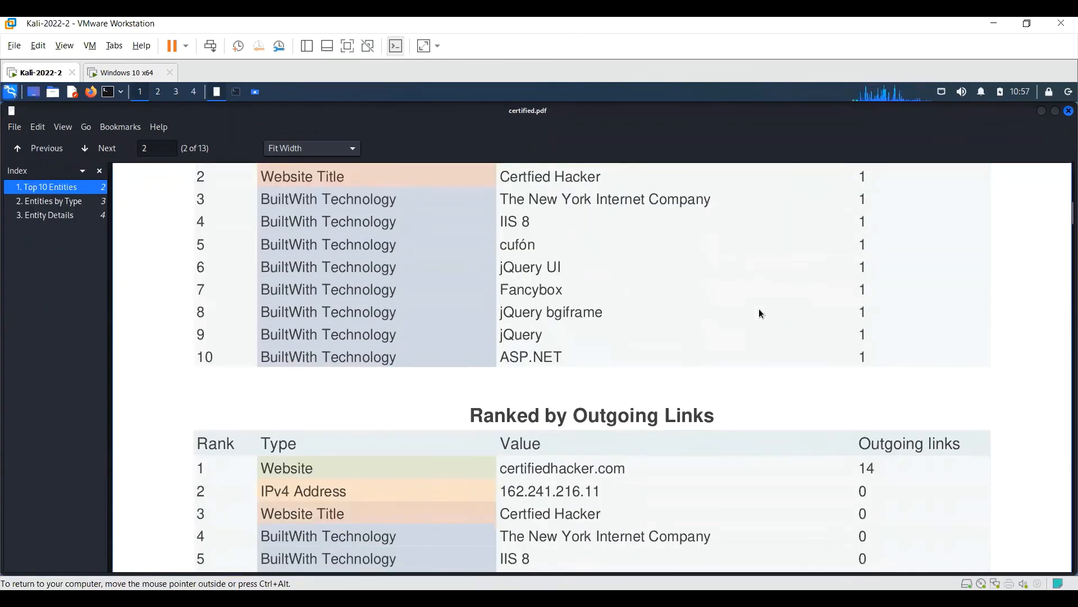
{"action": "scroll", "coordinate": [760, 313], "scroll_direction": "down", "scroll_amount": 9}
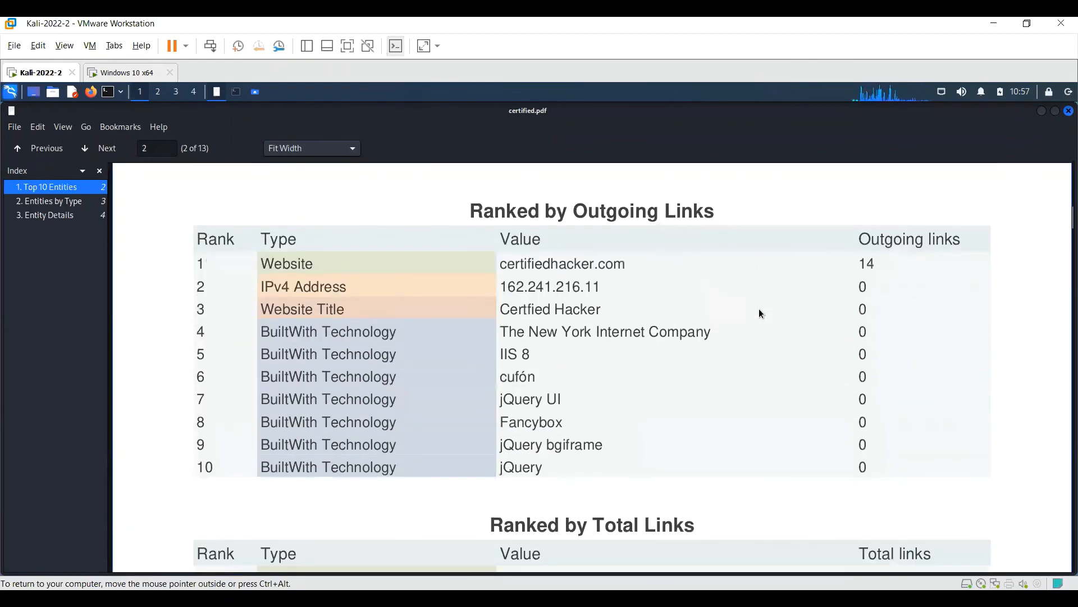
{"action": "scroll", "coordinate": [760, 313], "scroll_direction": "down", "scroll_amount": 15}
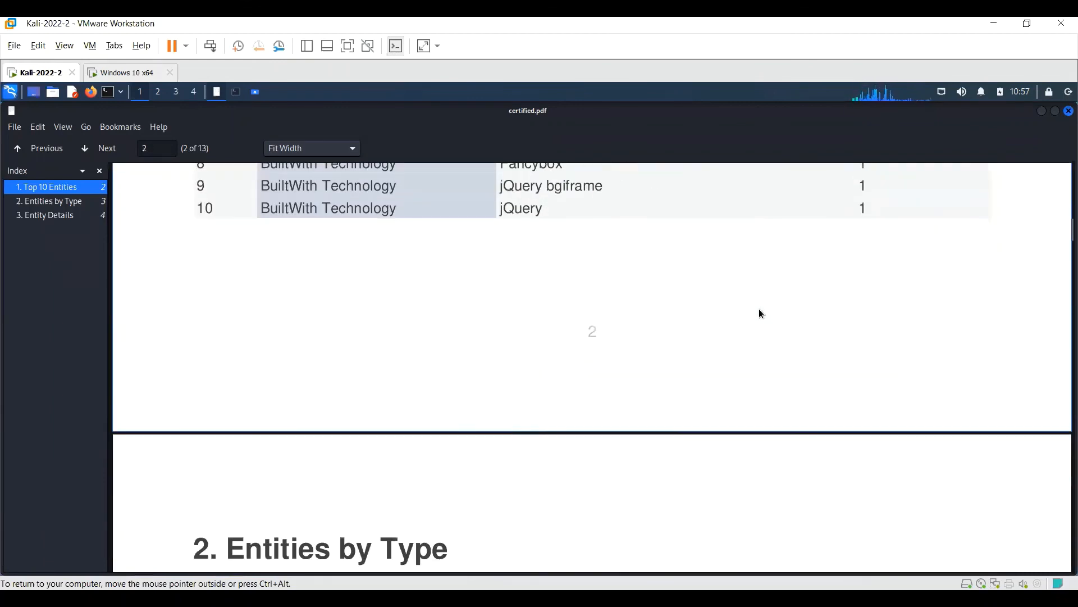
- Examine the report's Entities by Type and Entity Details sections as far as the cufón entry, and minimize the report
{"action": "scroll", "coordinate": [760, 312], "scroll_direction": "down", "scroll_amount": 8}
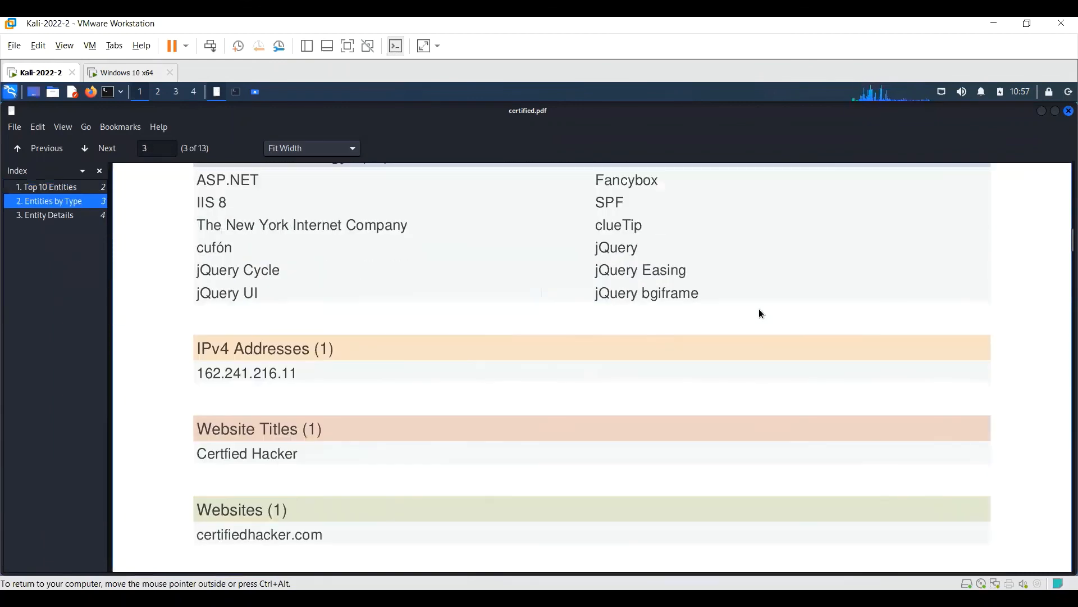
{"action": "scroll", "coordinate": [760, 313], "scroll_direction": "down", "scroll_amount": 18}
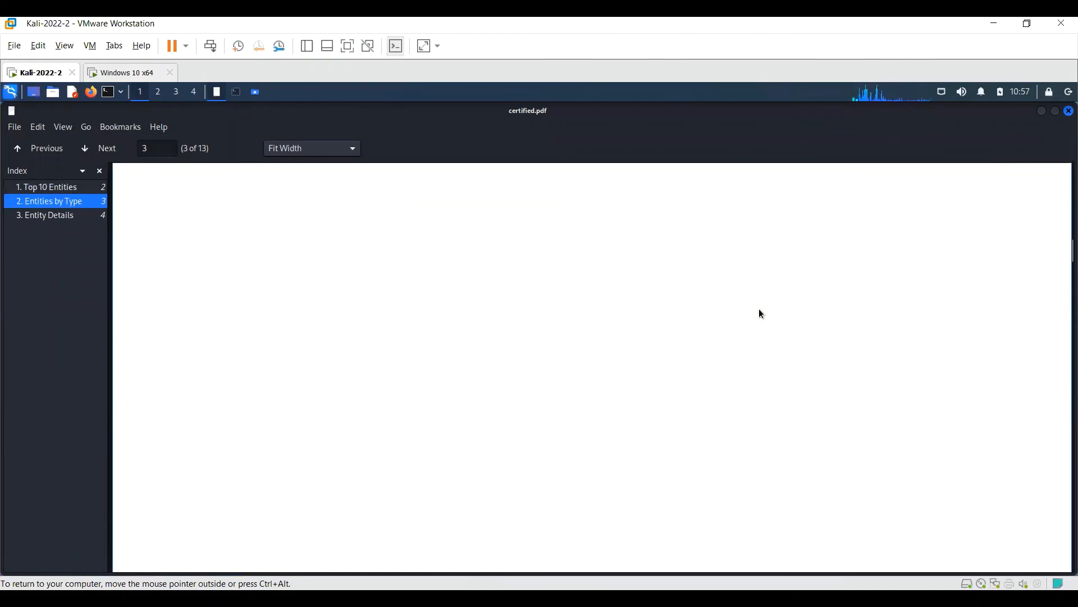
{"action": "scroll", "coordinate": [760, 313], "scroll_direction": "down", "scroll_amount": 20}
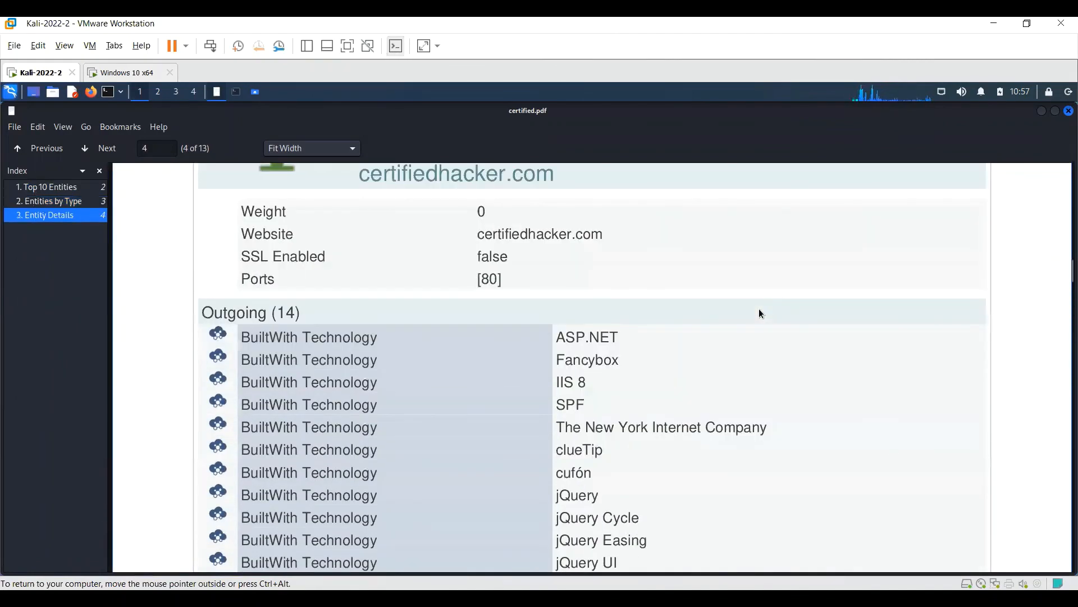
{"action": "scroll", "coordinate": [760, 313], "scroll_direction": "down", "scroll_amount": 20}
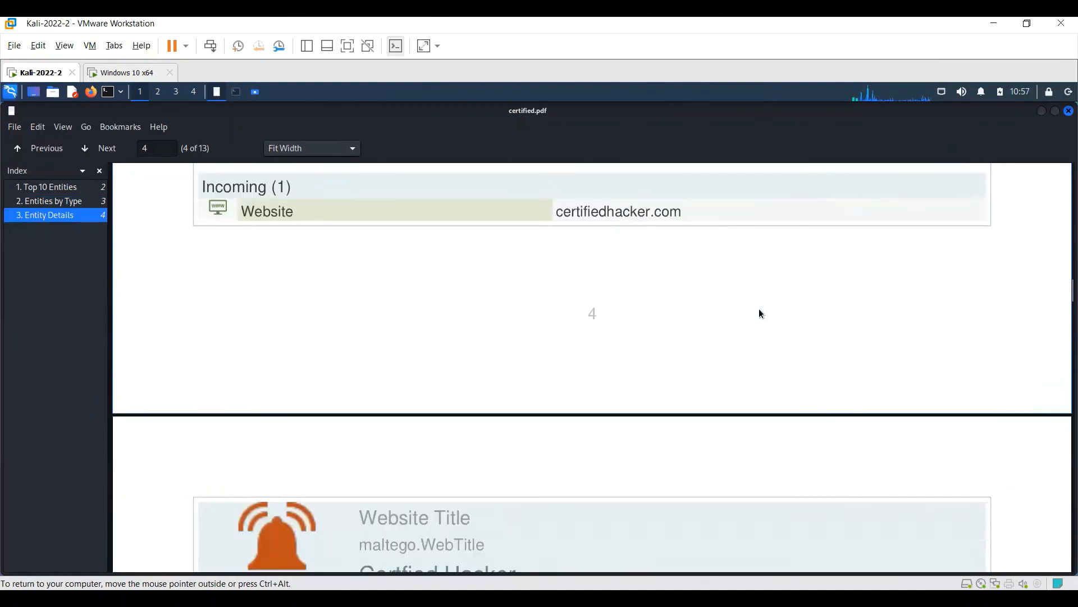
{"action": "scroll", "coordinate": [760, 310], "scroll_direction": "down", "scroll_amount": 20}
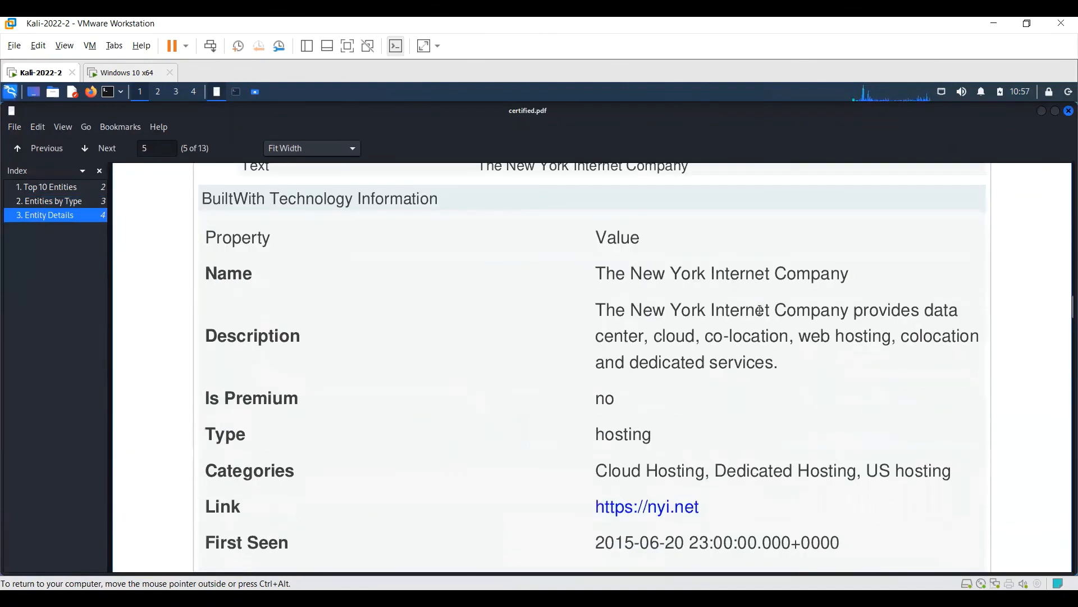
{"action": "scroll", "coordinate": [760, 313], "scroll_direction": "down", "scroll_amount": 20}
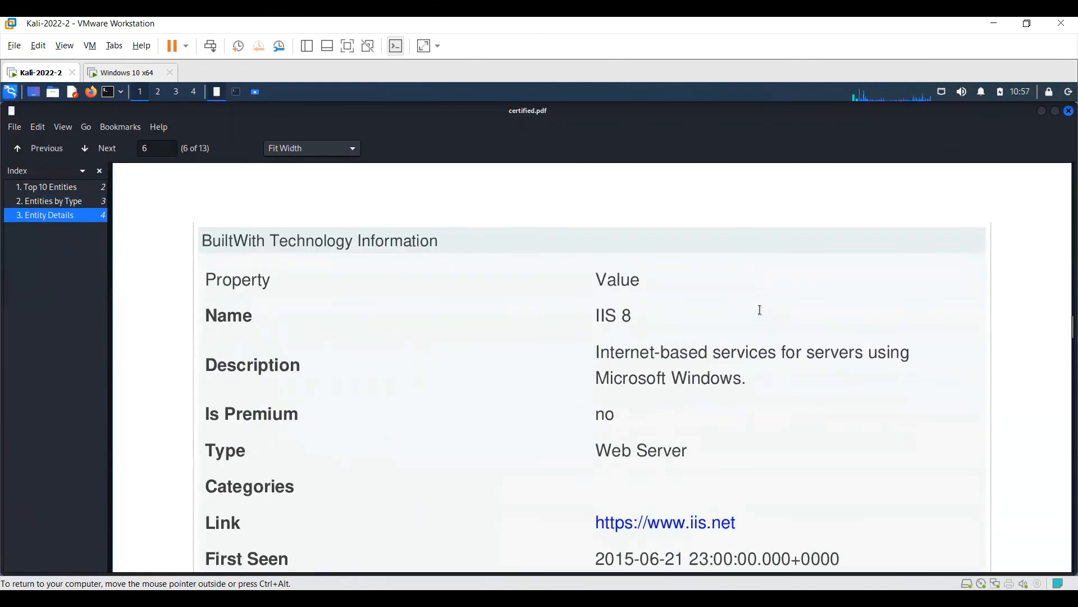
{"action": "scroll", "coordinate": [761, 314], "scroll_direction": "down", "scroll_amount": 2}
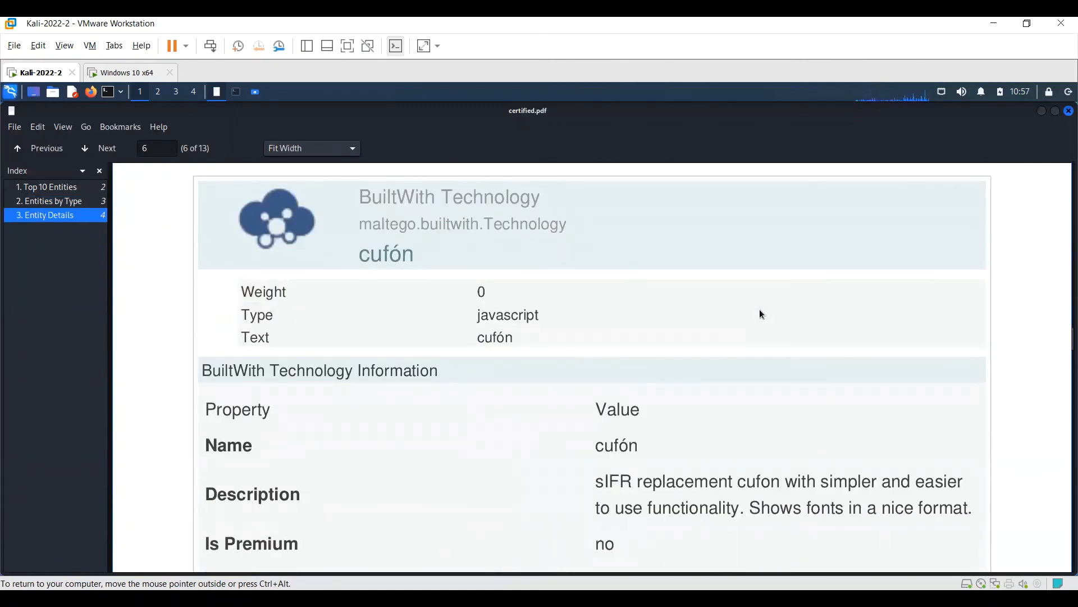
{"action": "left_click", "coordinate": [1043, 110]}
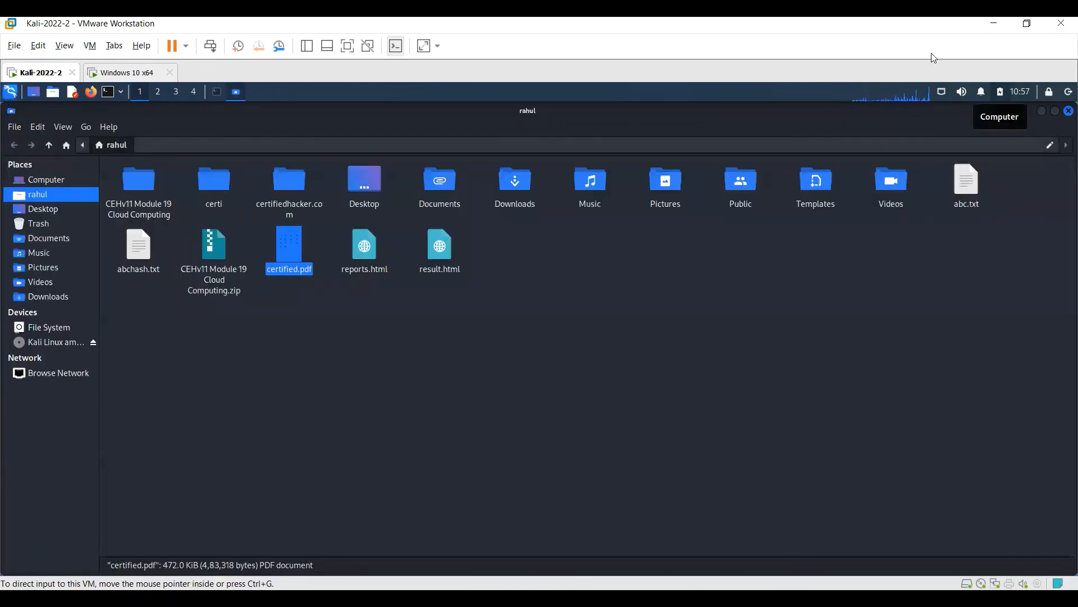